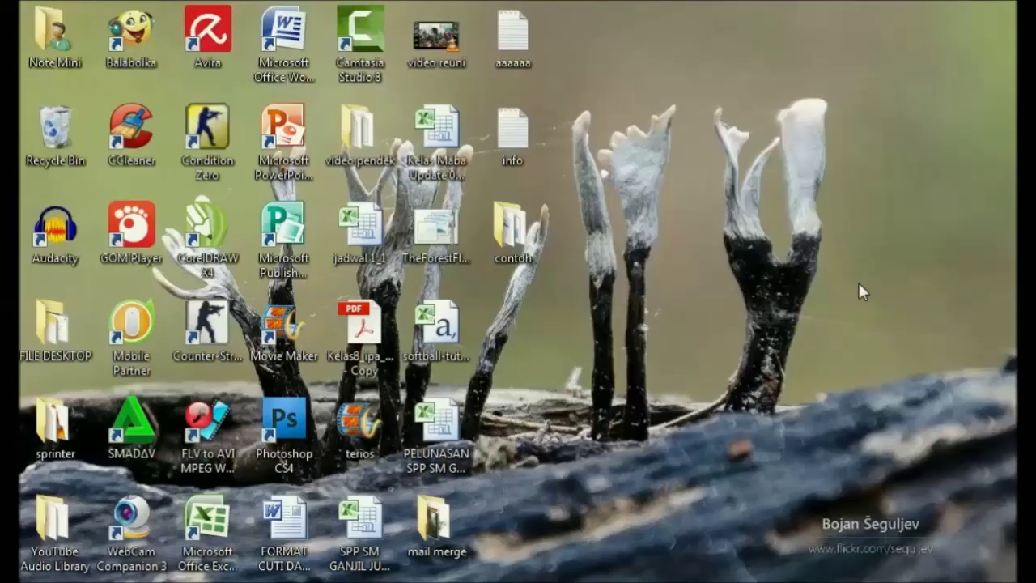
Step: Refresh the desktop icons twice, then browse the Start menu's programs and places
right_click(772, 187)
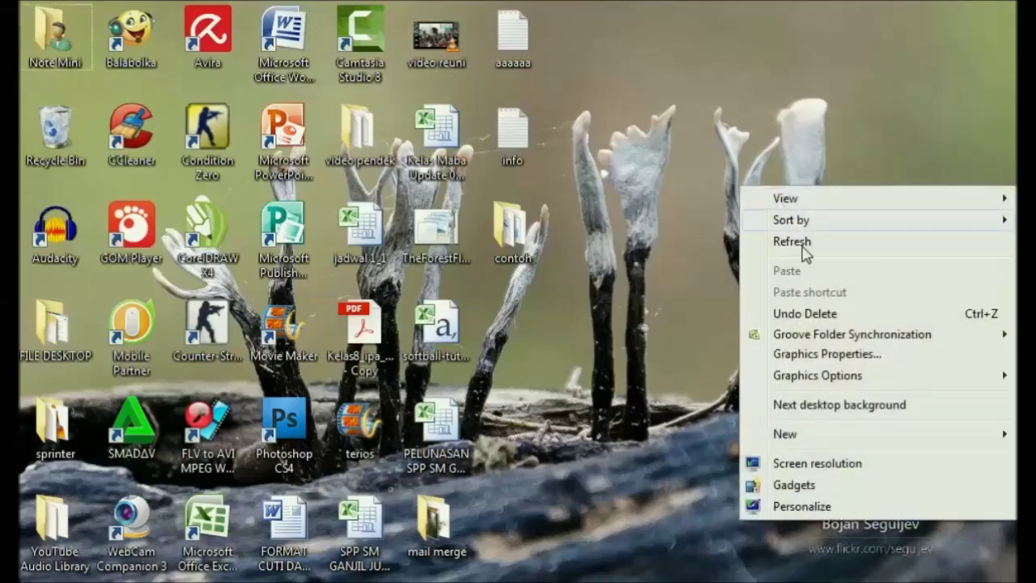
click(791, 241)
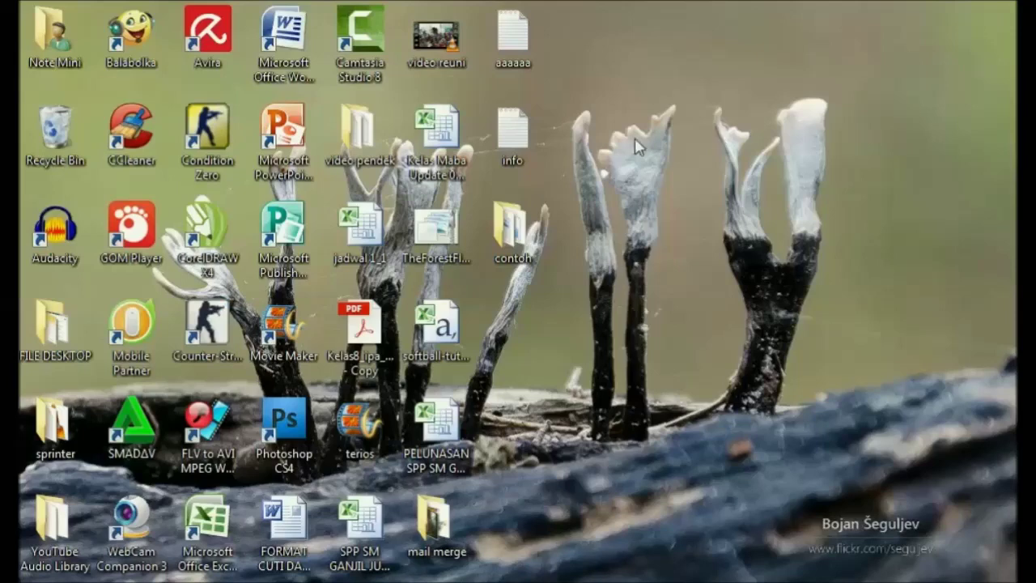
right_click(573, 121)
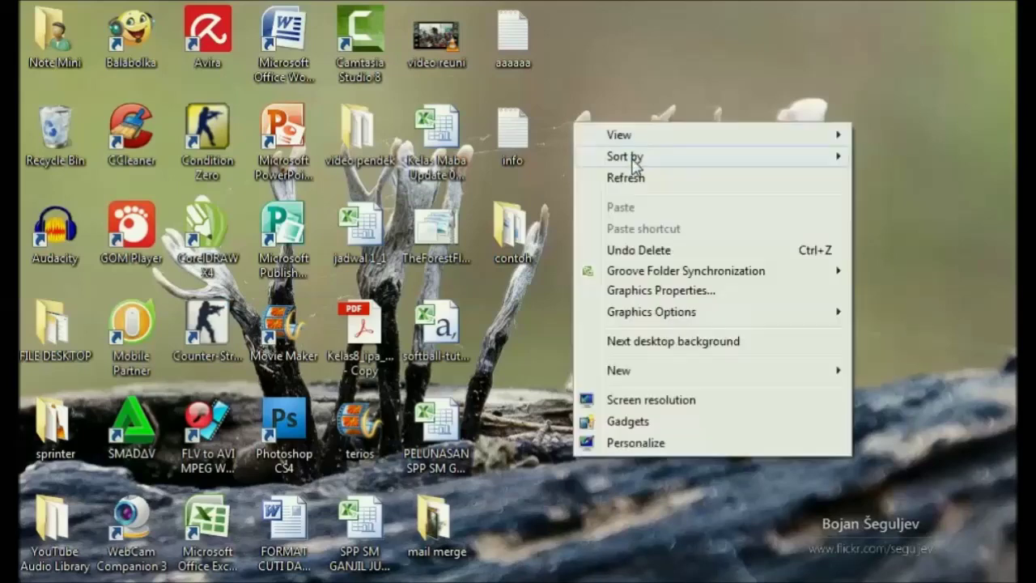
click(642, 178)
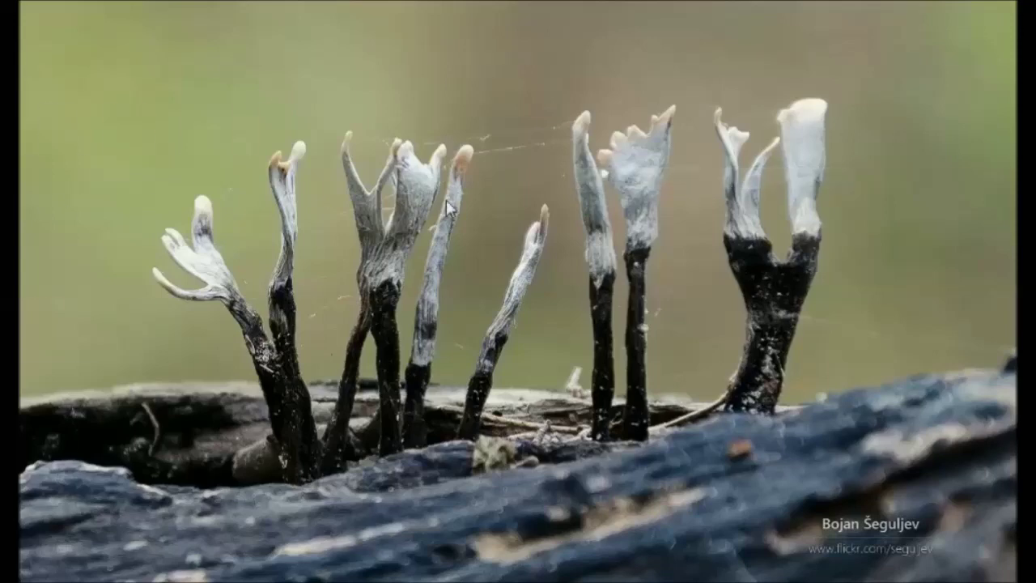
mouse_move(45, 8)
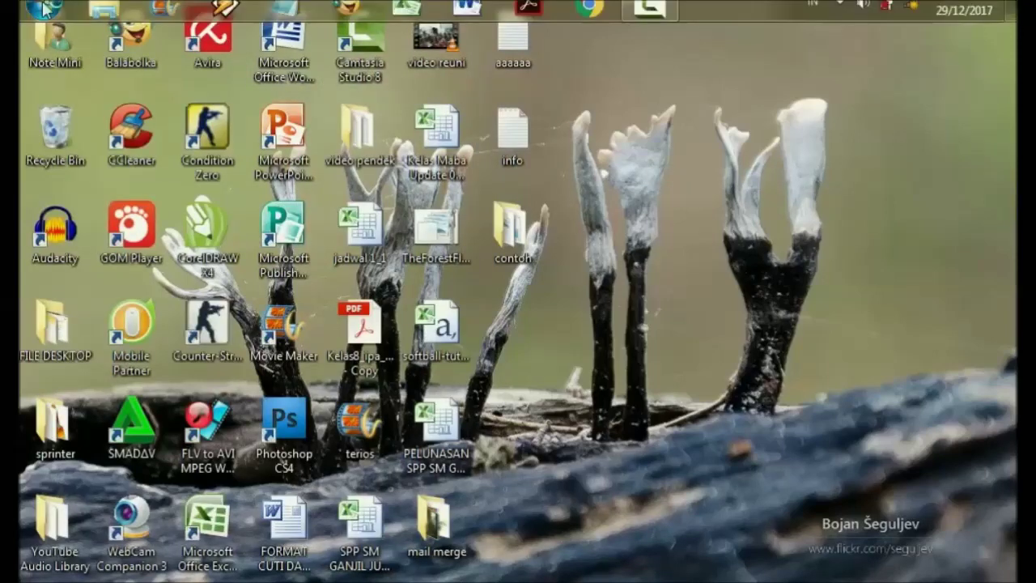
click(45, 21)
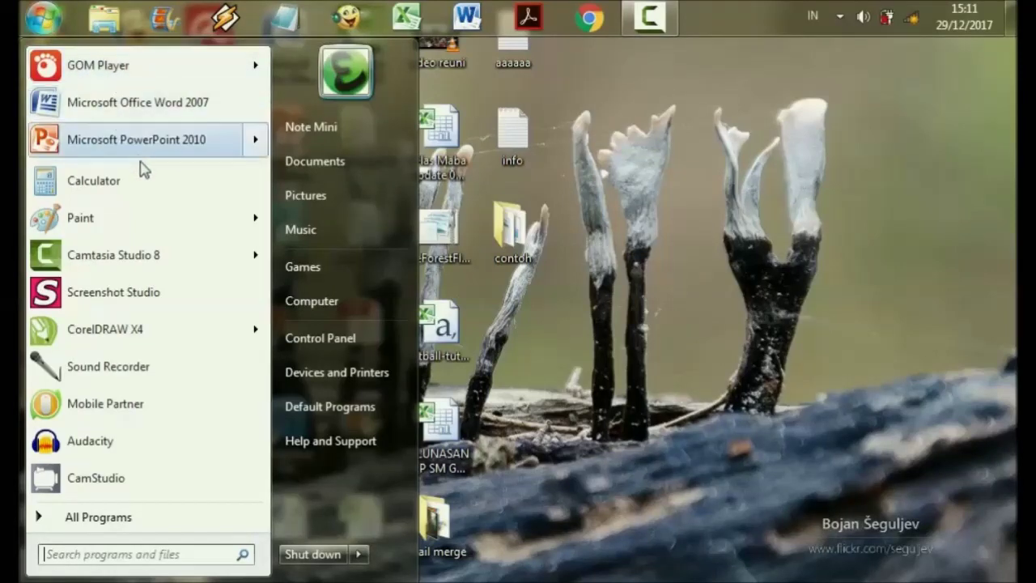
mouse_move(140, 337)
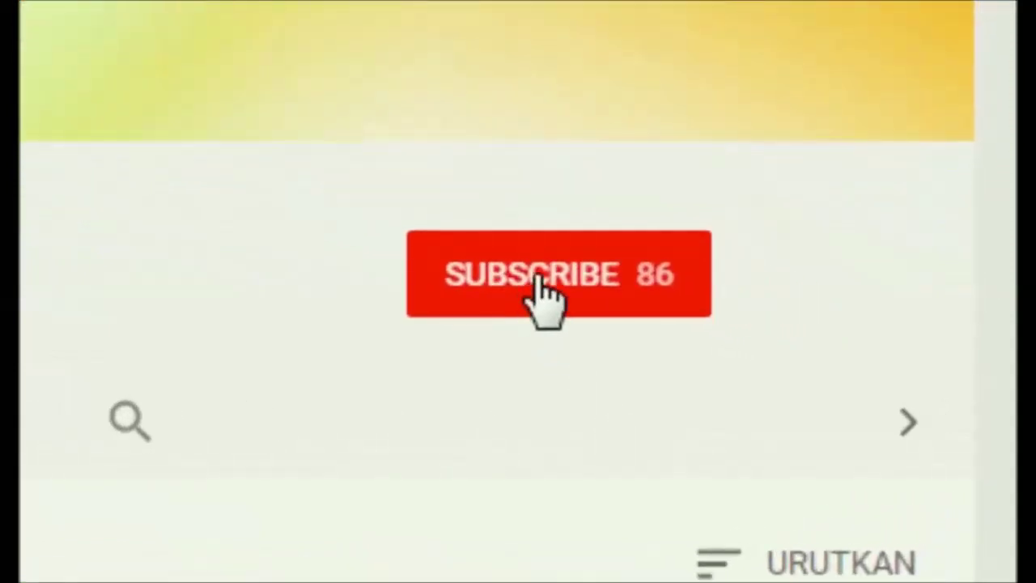
click(540, 287)
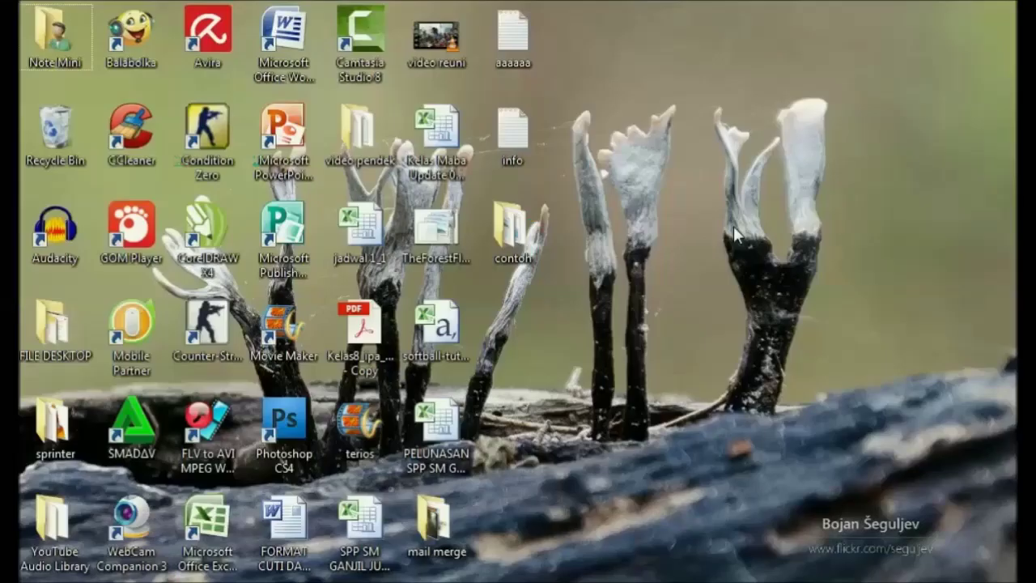
Step: Refresh the desktop icons several more times
right_click(735, 227)
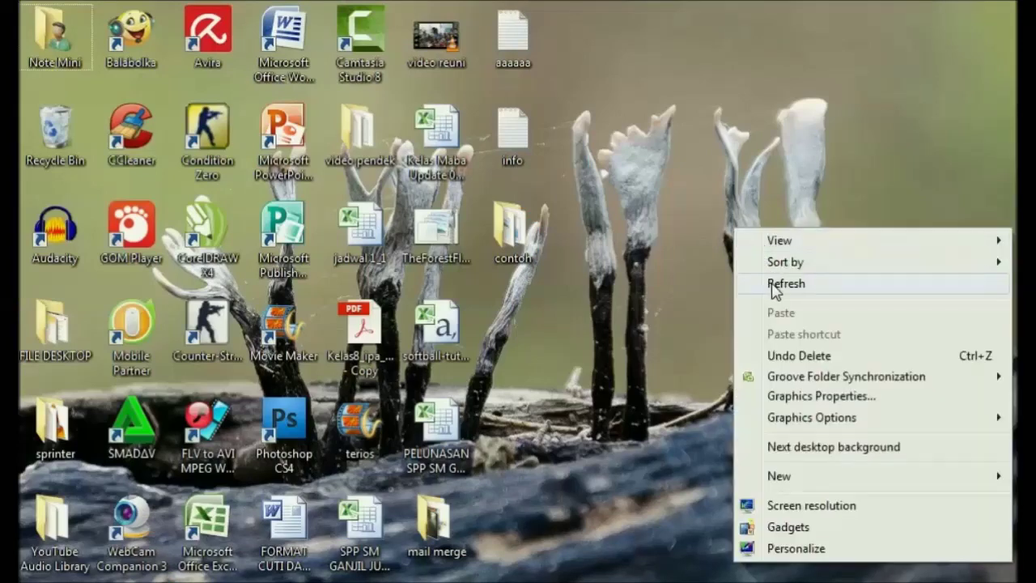
click(771, 282)
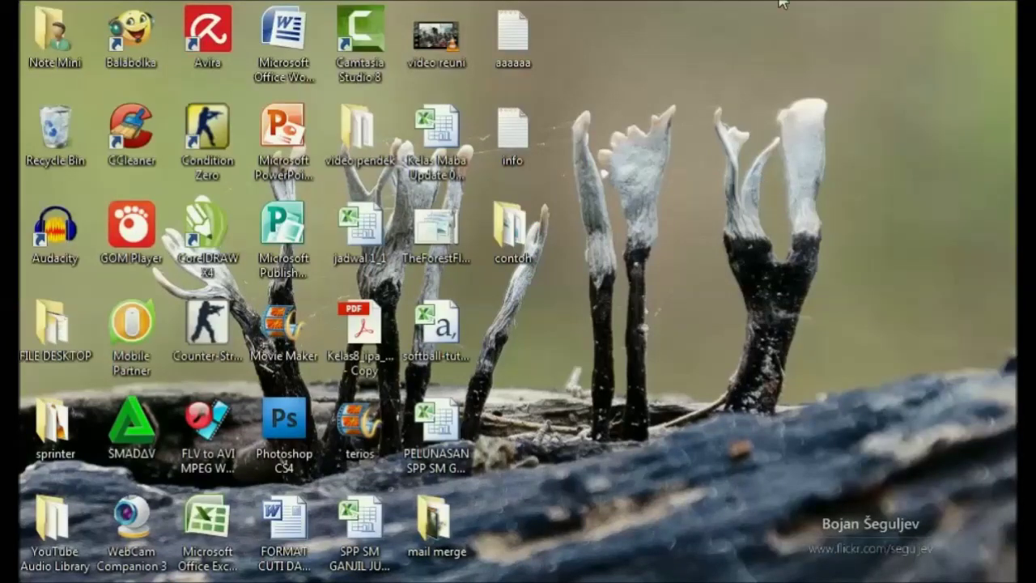
mouse_move(779, 1)
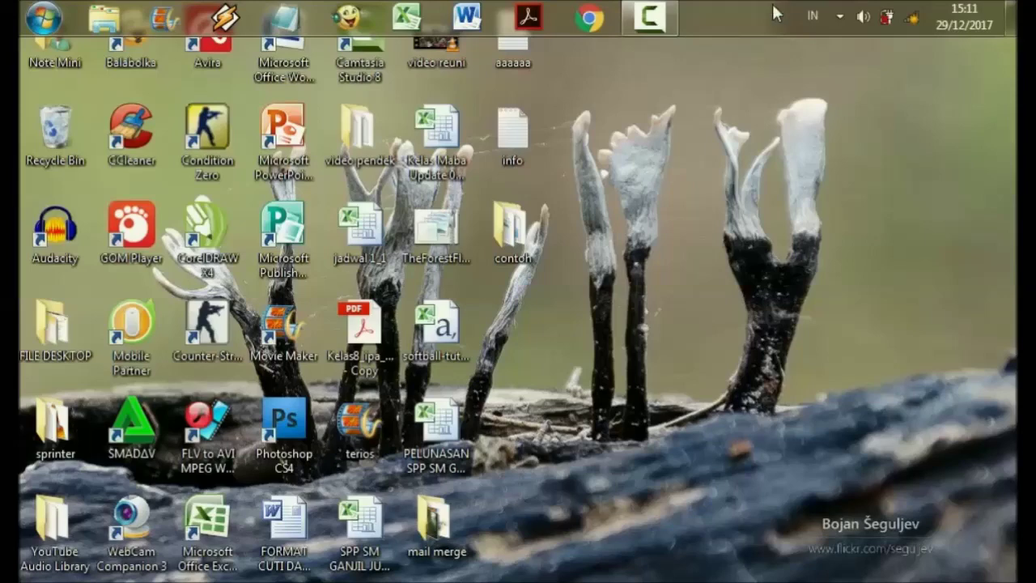
right_click(760, 160)
click(793, 216)
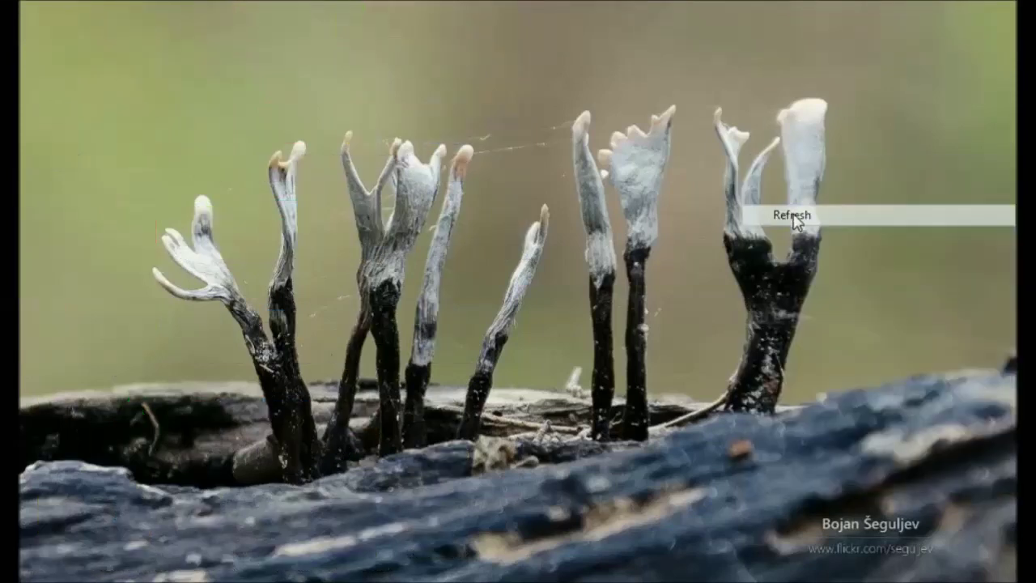
right_click(551, 510)
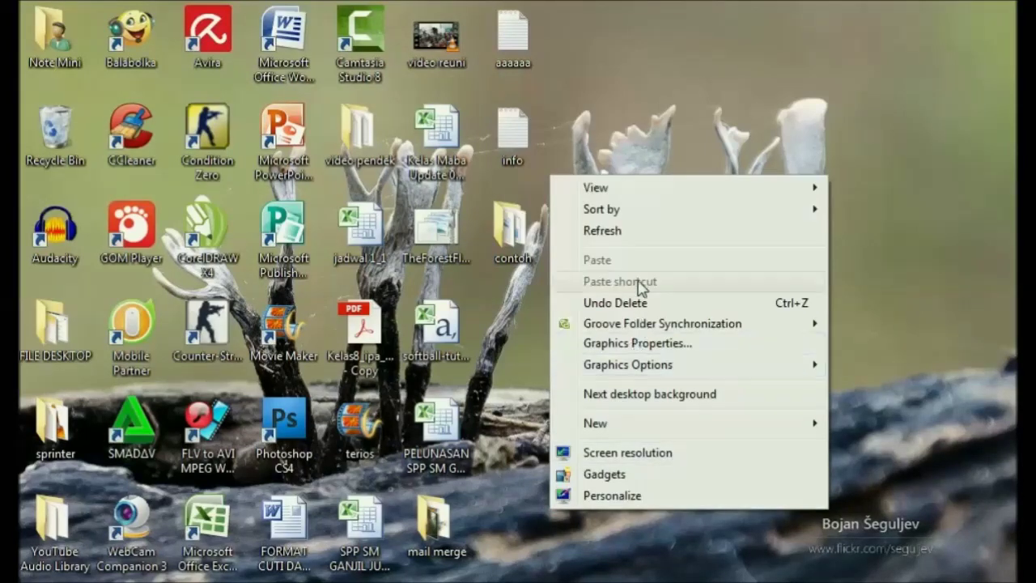
click(637, 235)
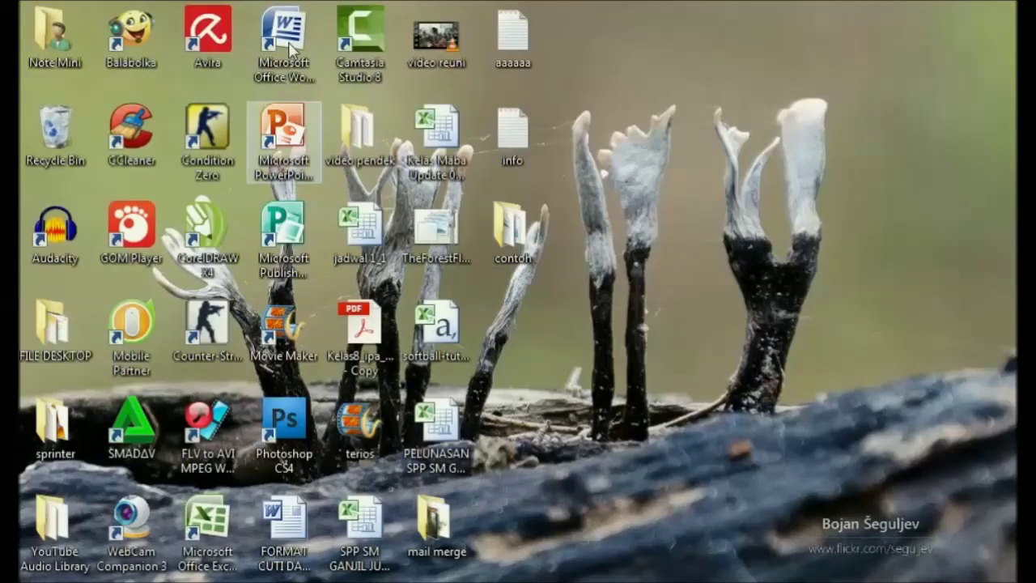
mouse_move(467, 6)
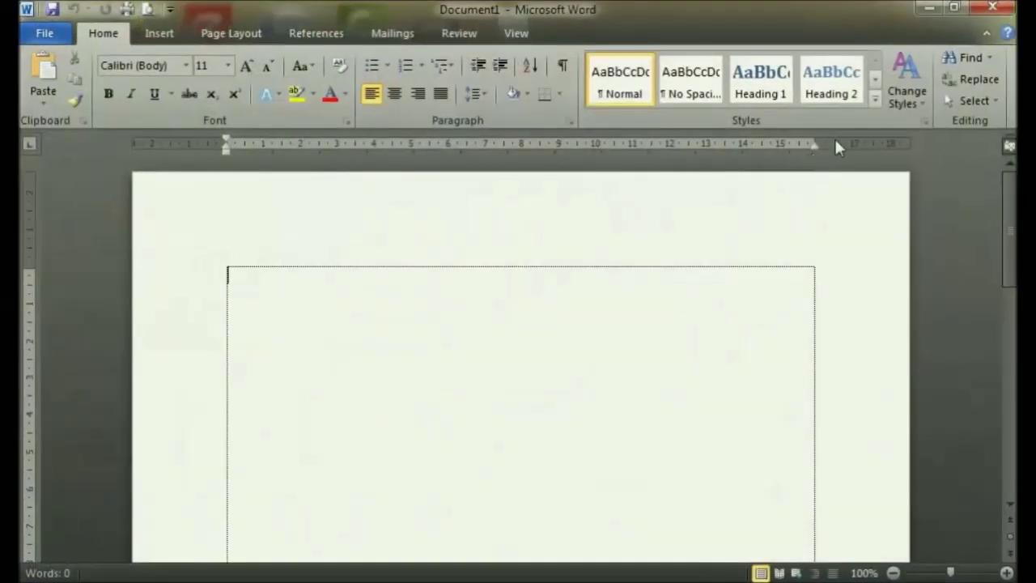
Step: Close the blank Word document and refresh the desktop again
click(989, 12)
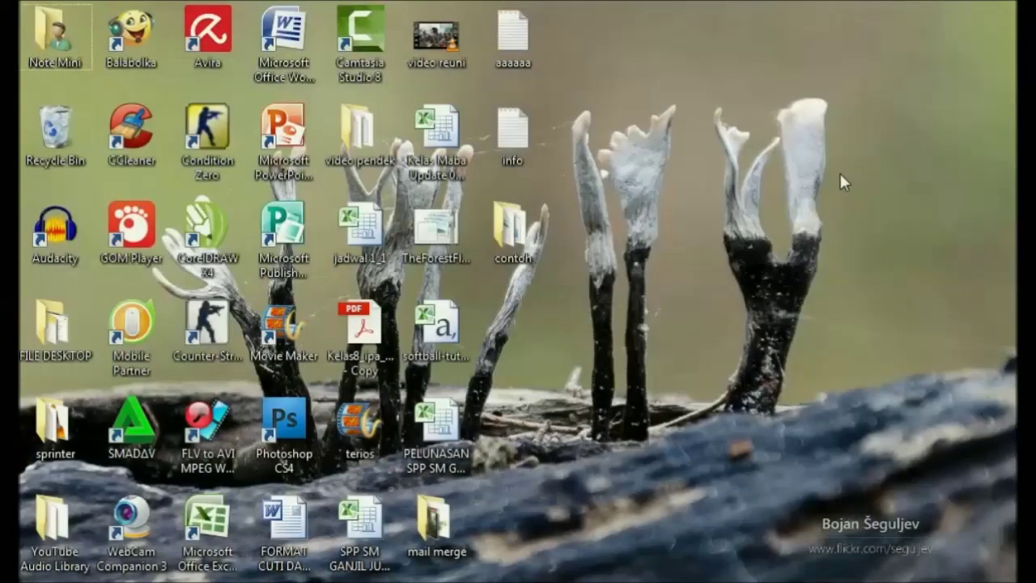
right_click(878, 212)
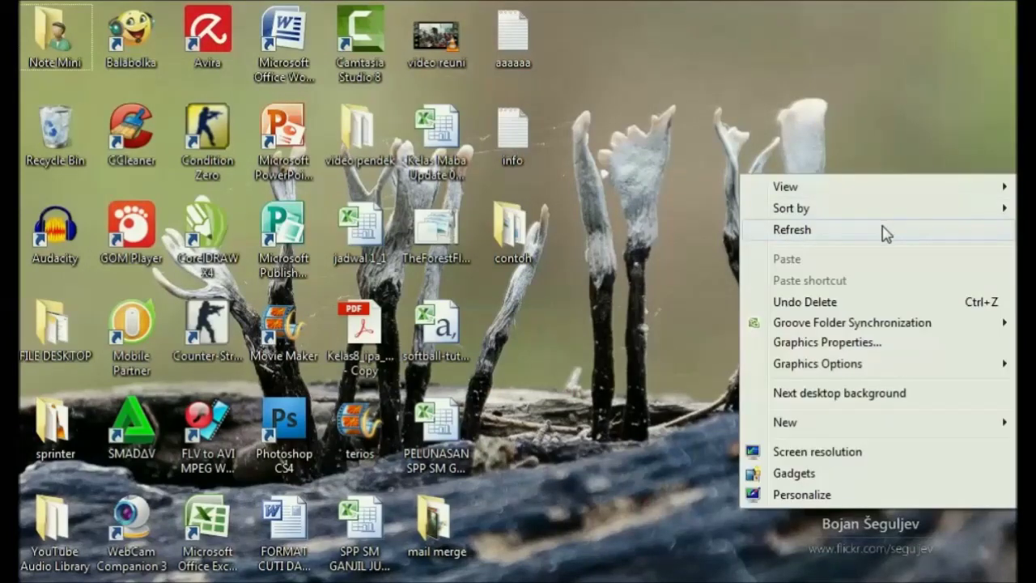
click(882, 228)
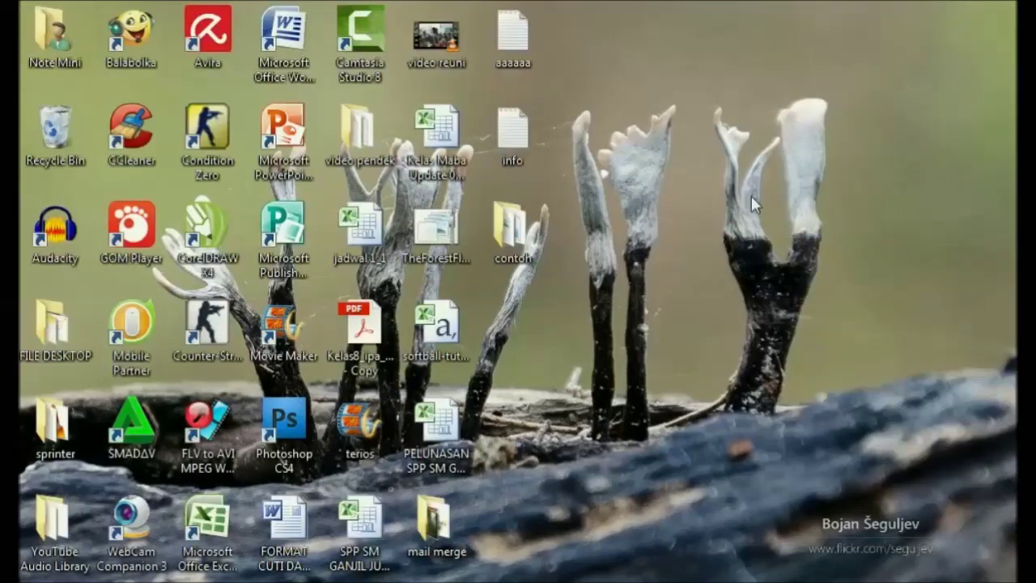
Step: Open the contoh folder full-screen and launch the database workbook in Excel
double_click(525, 248)
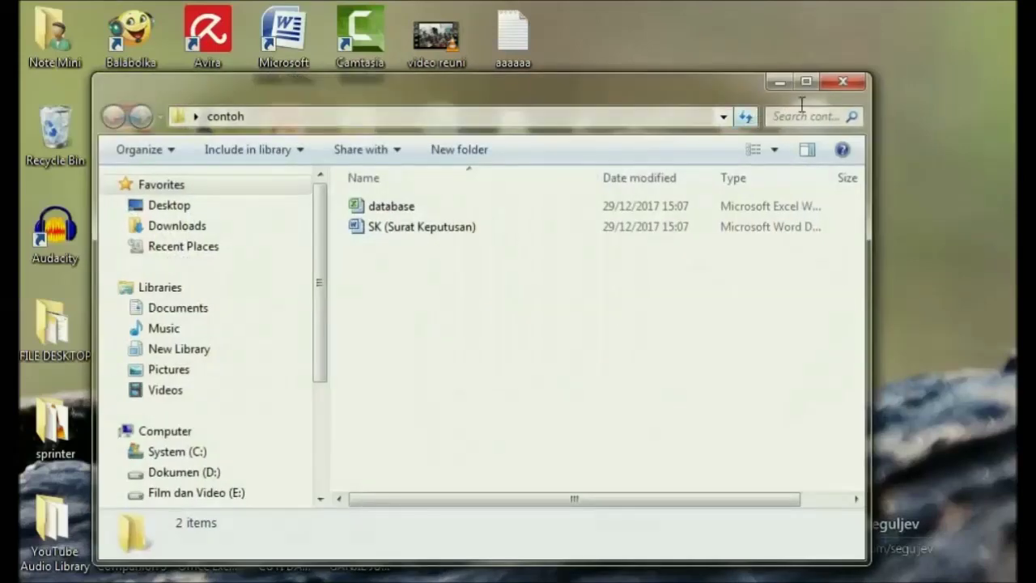
click(811, 85)
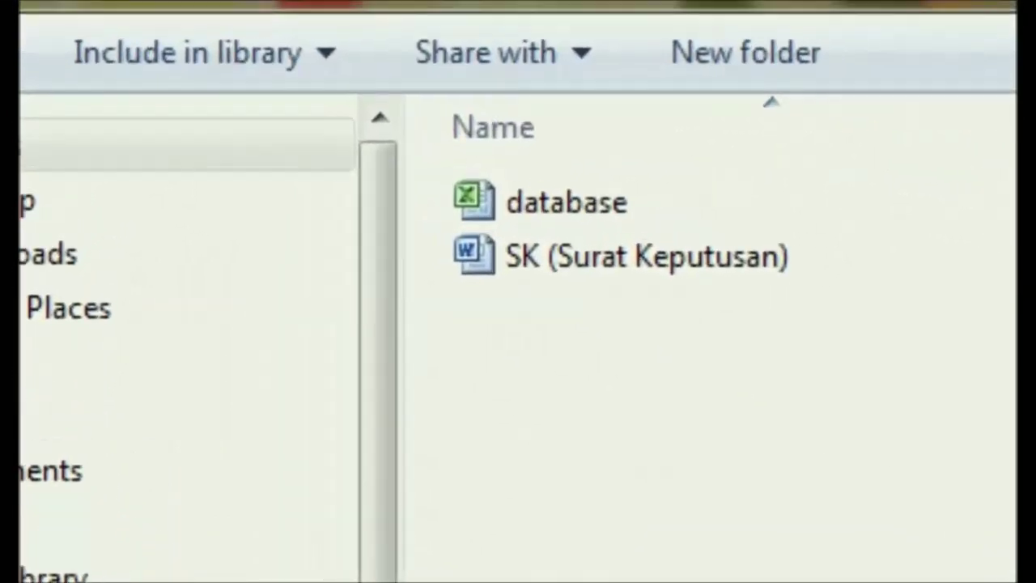
click(571, 209)
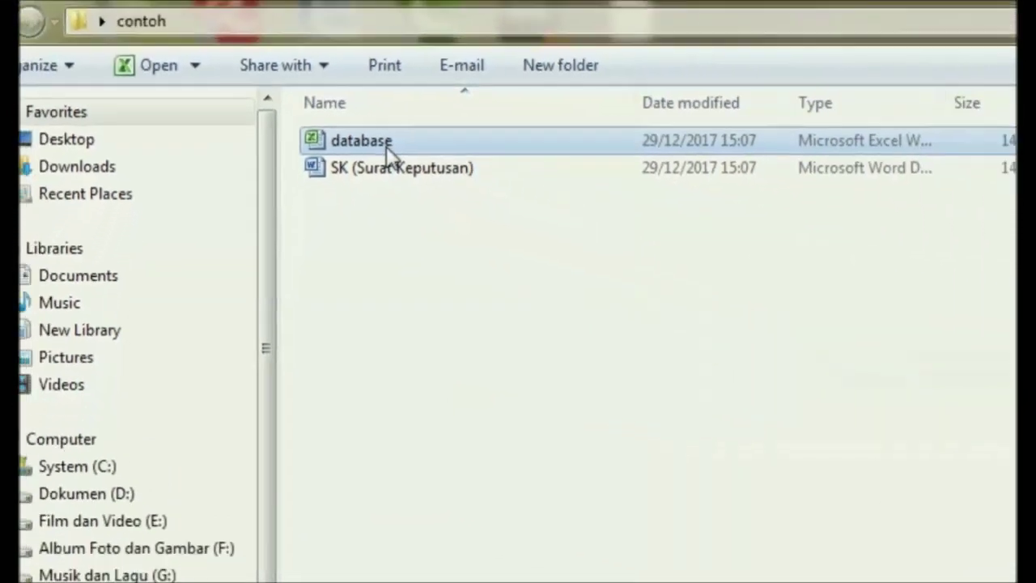
double_click(331, 129)
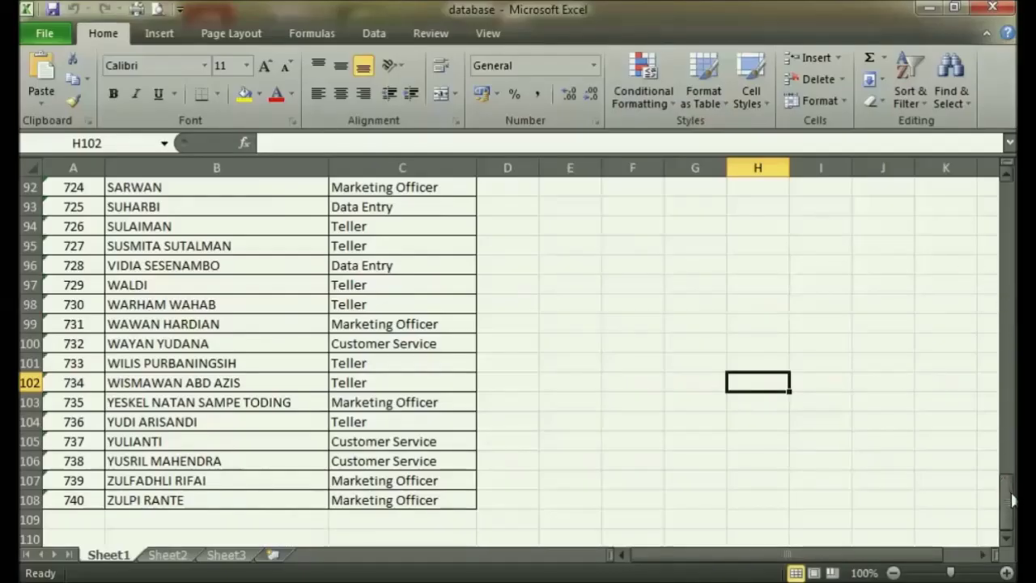
Step: Scroll to the top, point out the NO, NAMA and JABATAN headings, then minimize Excel
drag(1012, 500, 1007, 194)
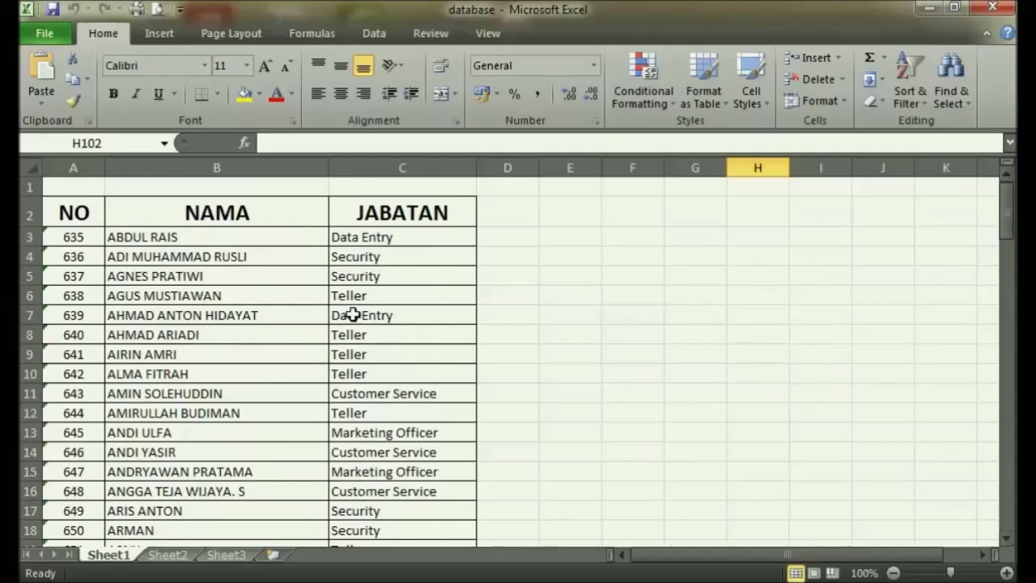
click(178, 213)
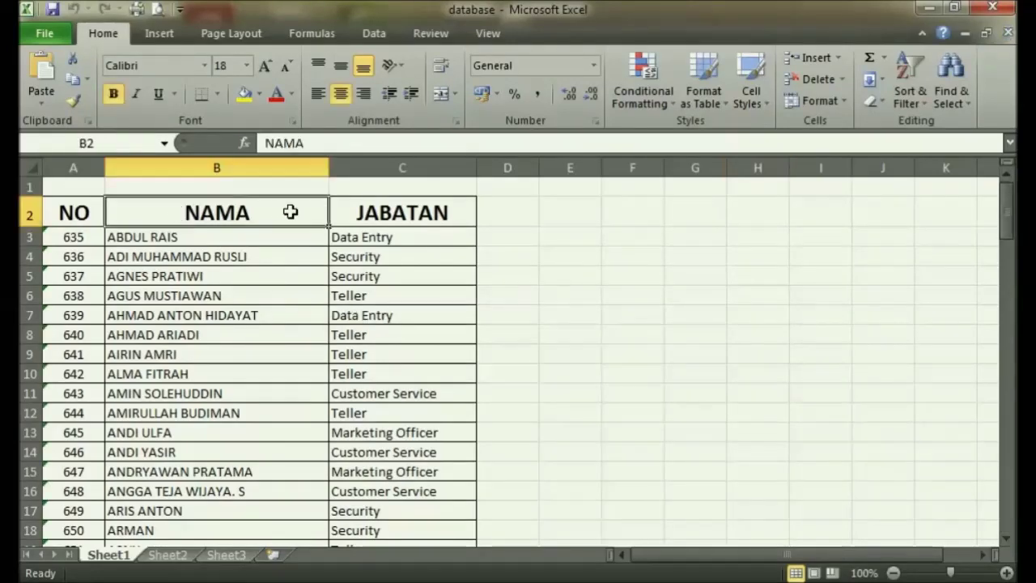
click(346, 212)
click(87, 208)
click(145, 207)
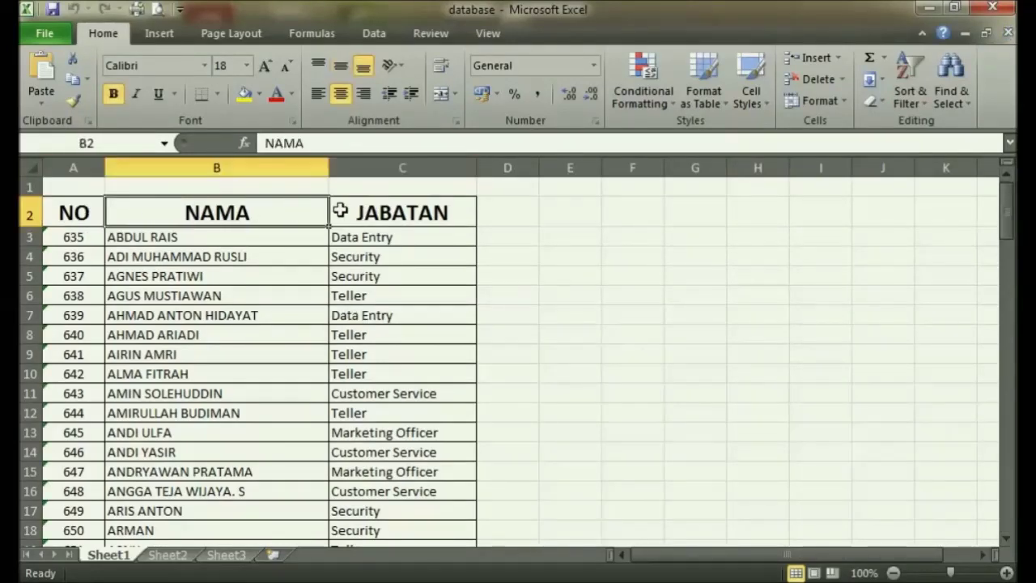
click(365, 210)
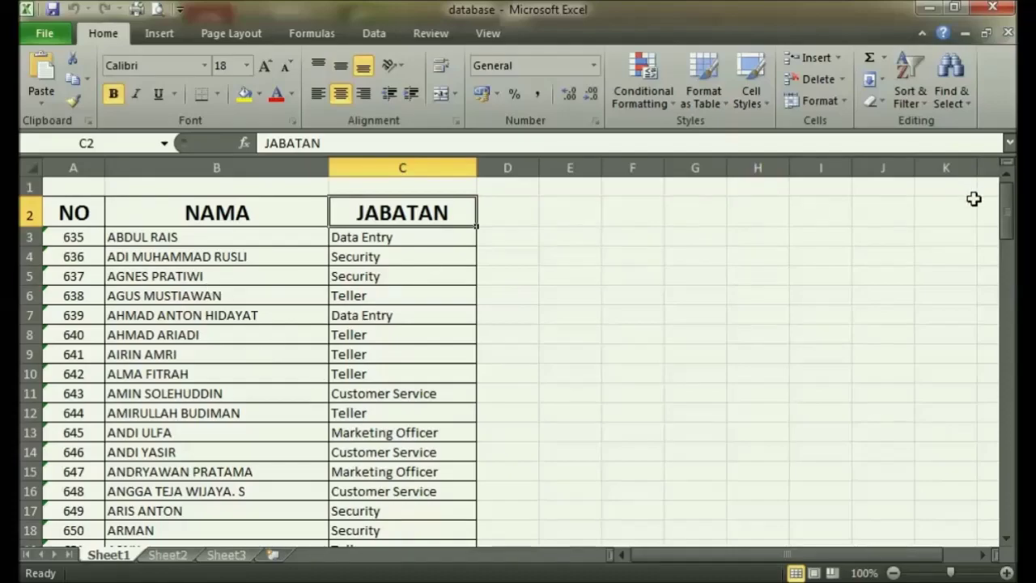
click(928, 7)
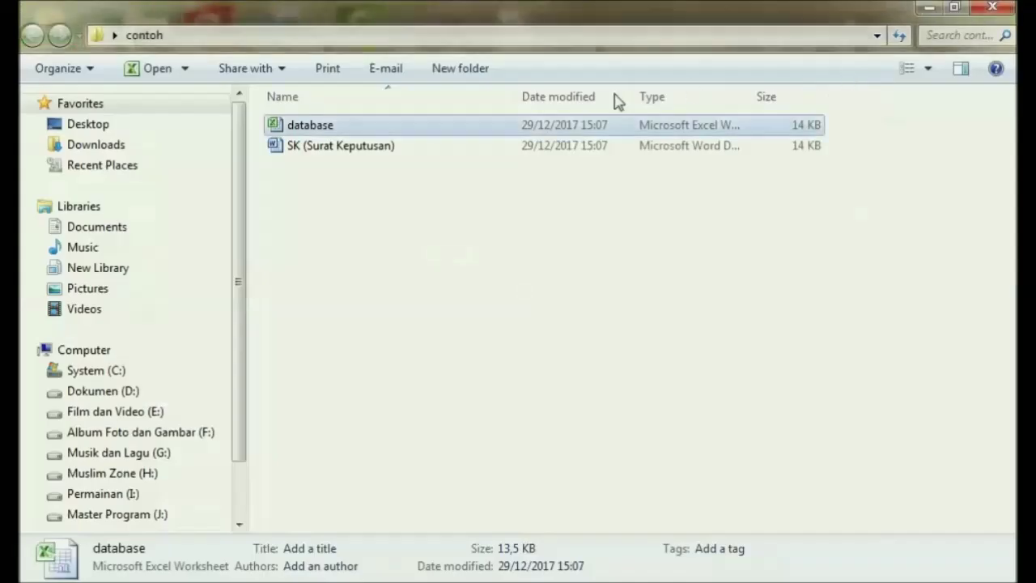
Step: Open the SK (Surat Keputusan) letter and select the dots in its letter number
click(342, 150)
double_click(342, 150)
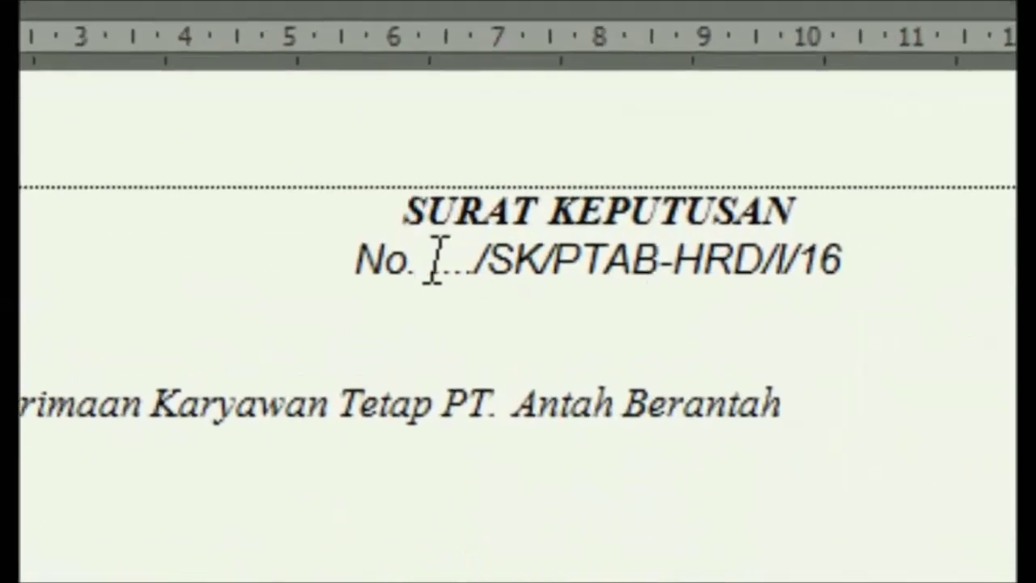
drag(432, 259, 473, 260)
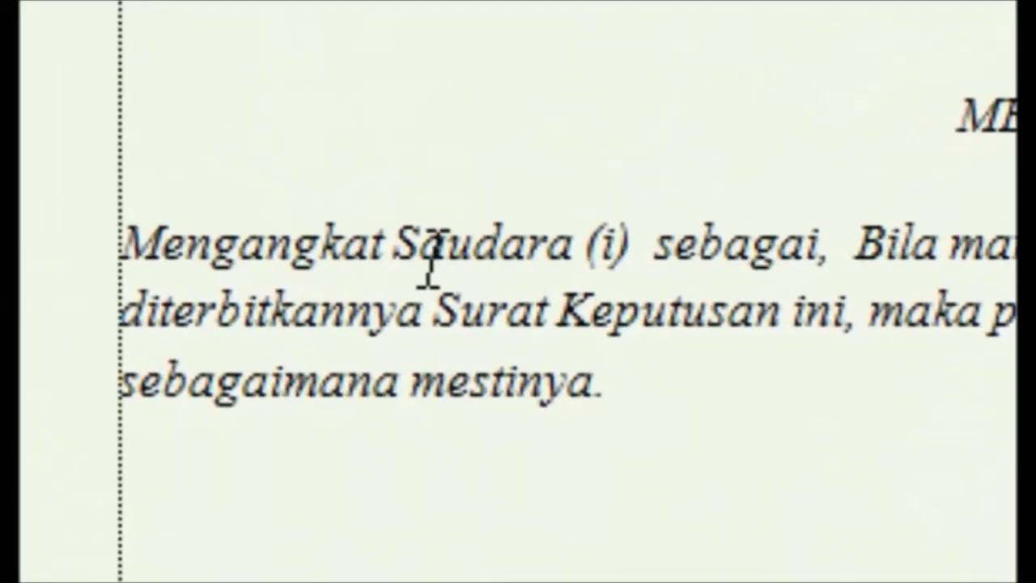
Step: Mark where the name goes after 'Saudara (i)' and the position after 'sebagai,'
click(643, 245)
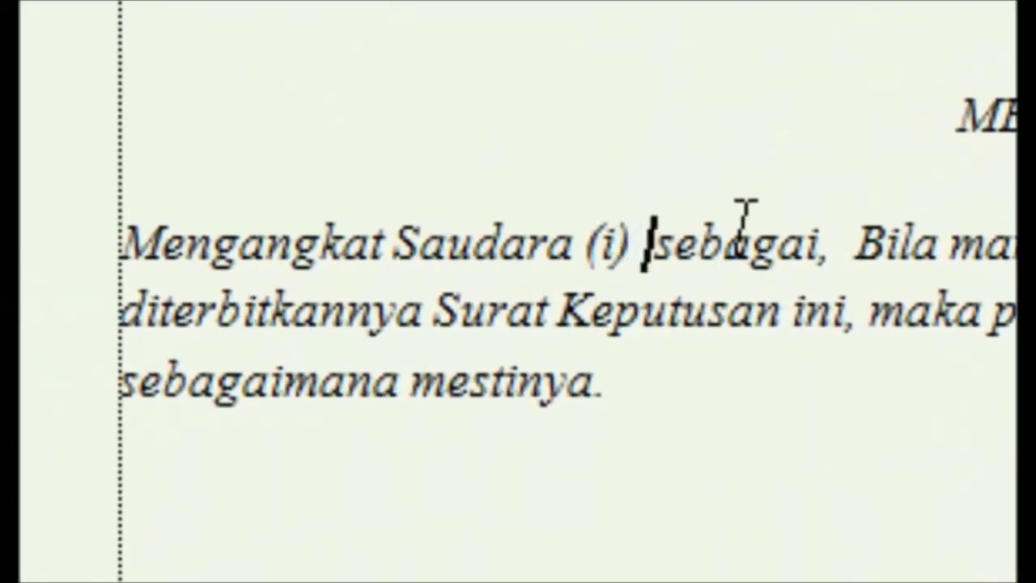
click(569, 243)
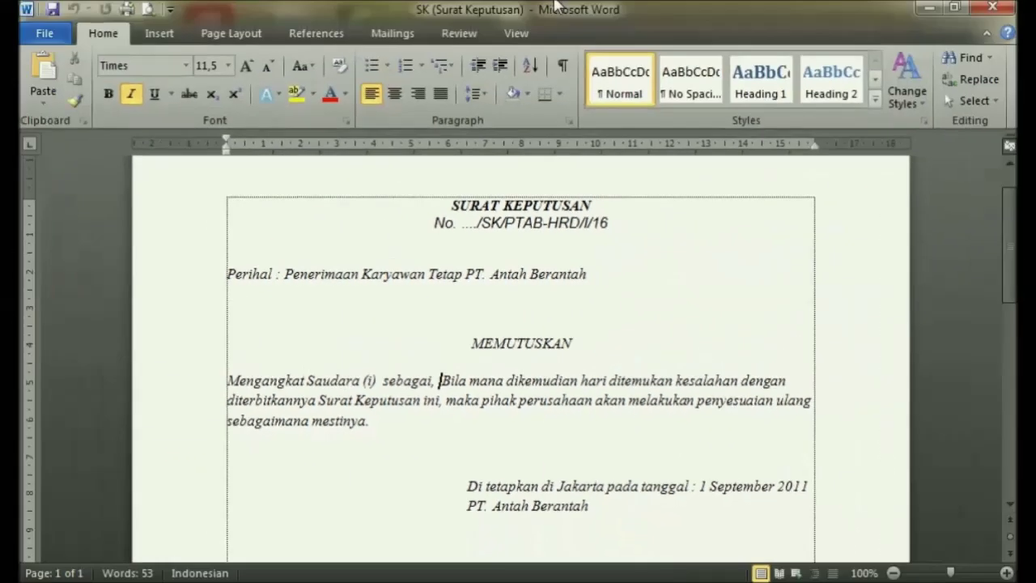
click(416, 22)
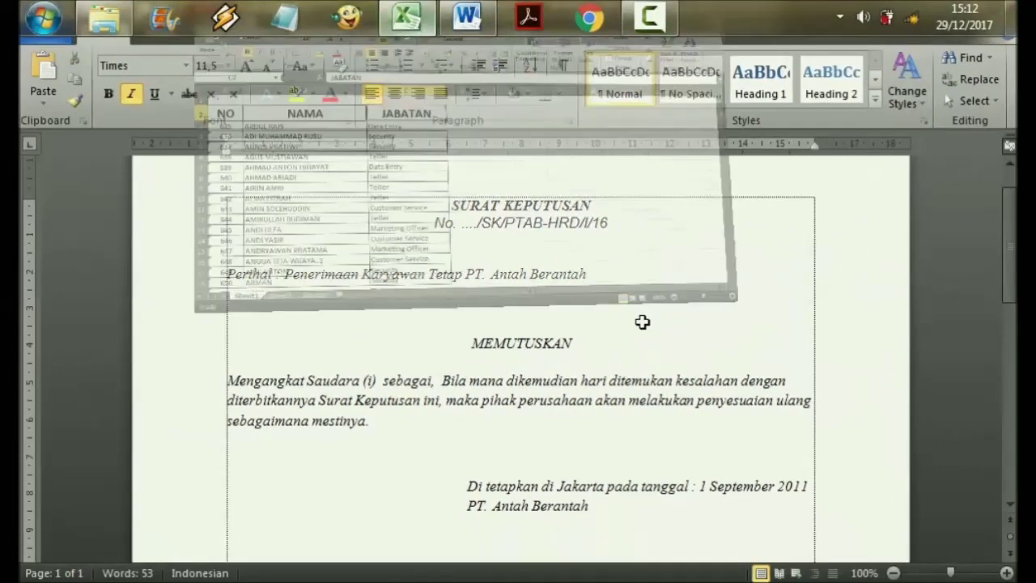
Step: Point out the NO, NAMA and JABATAN headings again, then close Excel to return to the letter
click(91, 212)
click(171, 216)
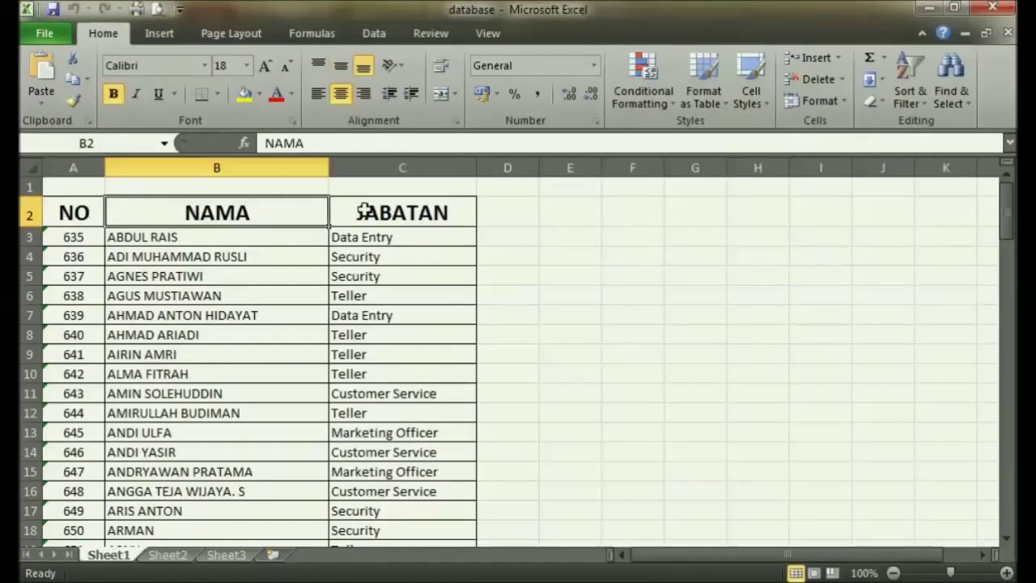
click(347, 209)
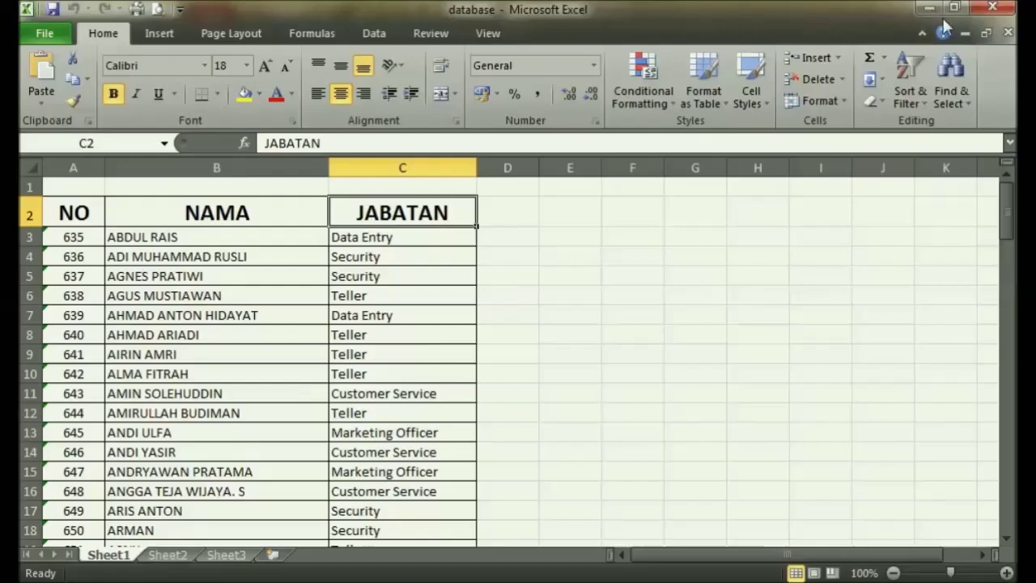
click(992, 9)
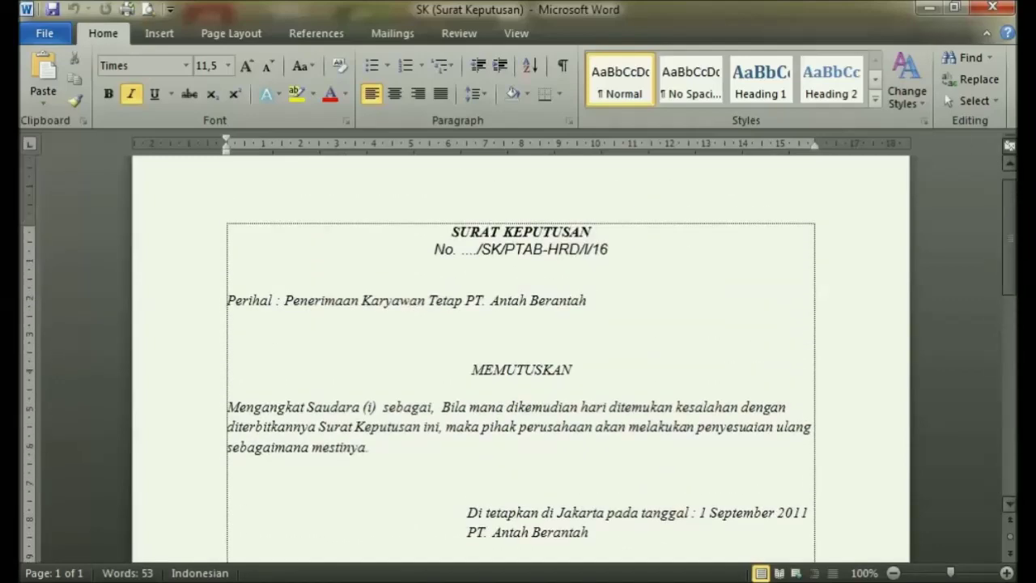
scroll(994, 227, up, 1)
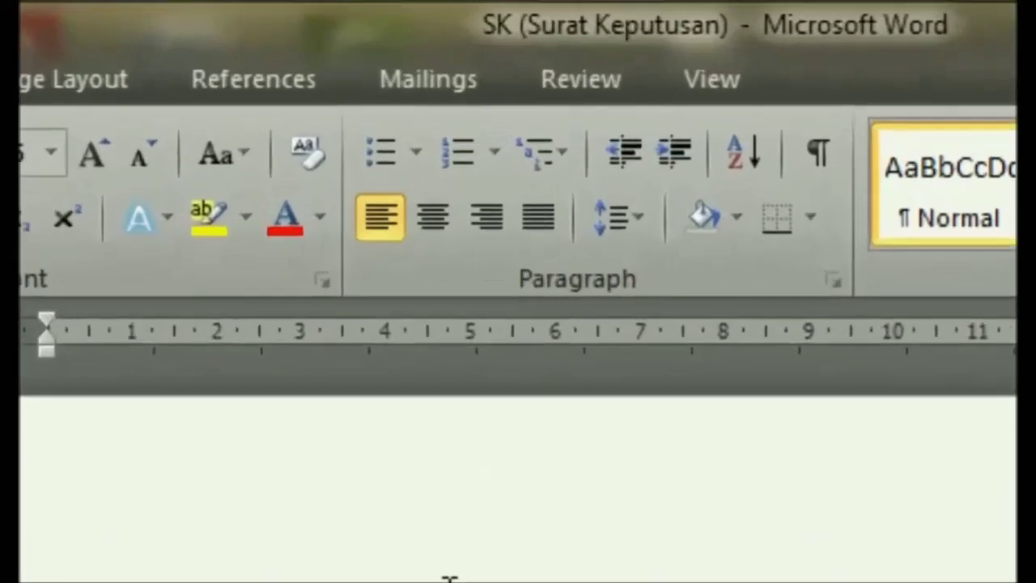
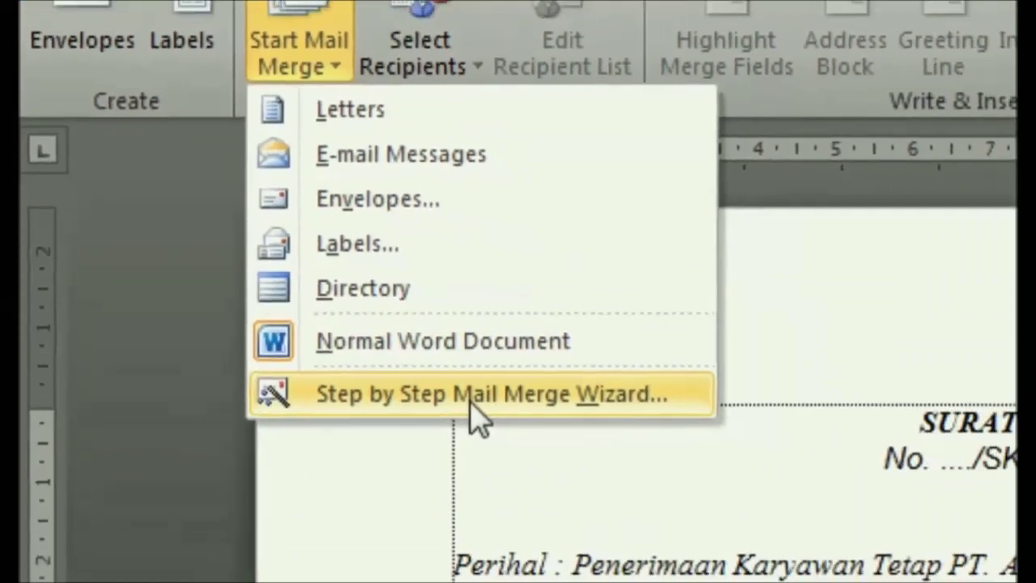
Step: Run the Step-by-Step Mail Merge Wizard for Letters through to browsing for an existing recipient list
click(543, 437)
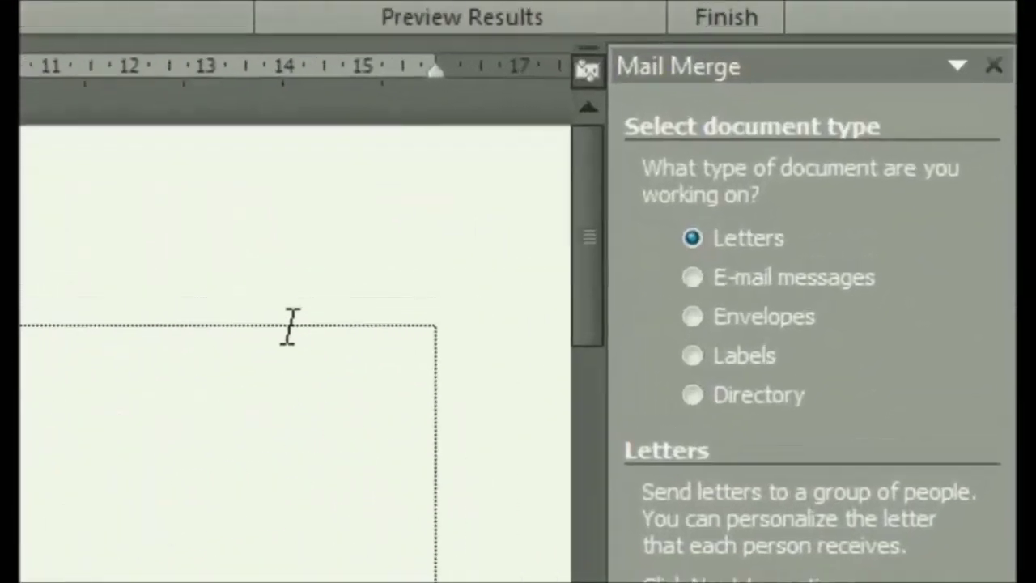
scroll(594, 336, down, 5)
scroll(592, 317, up, 2)
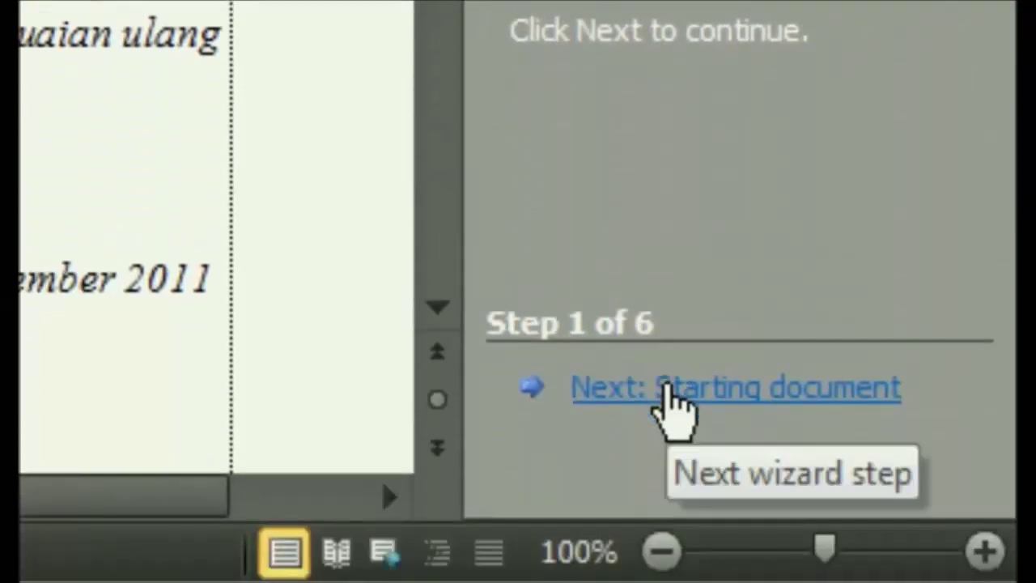
click(702, 392)
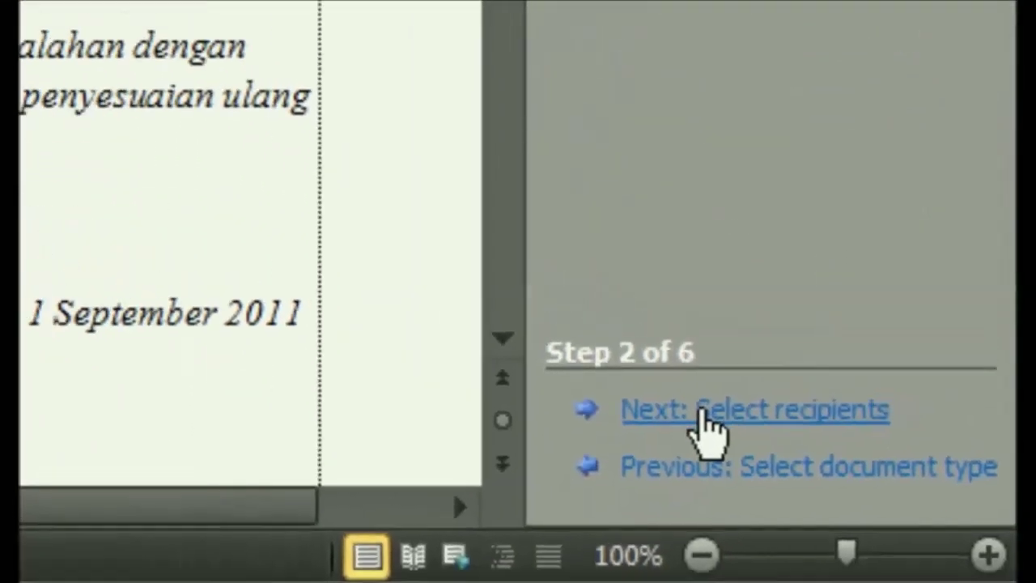
click(700, 411)
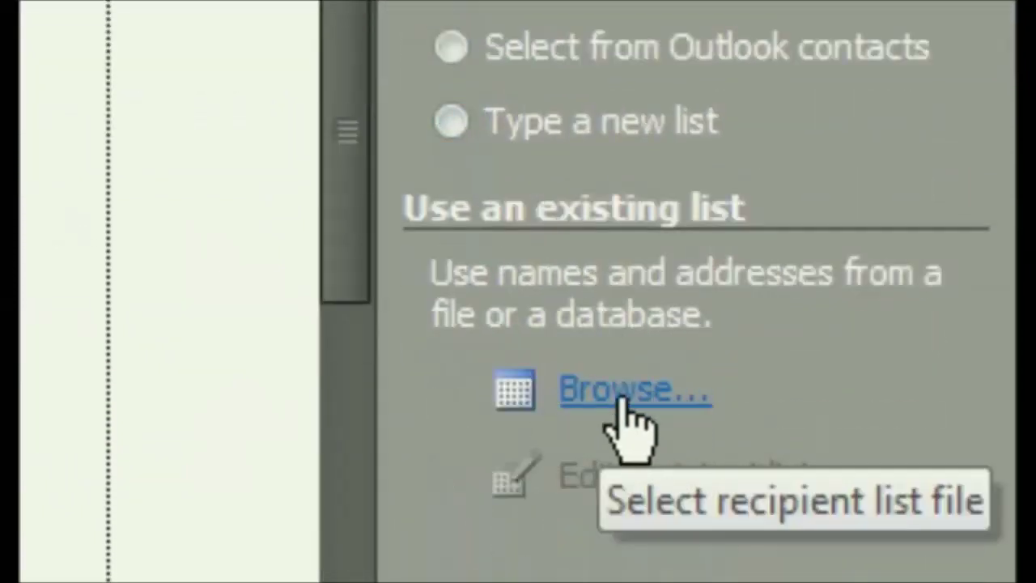
click(614, 403)
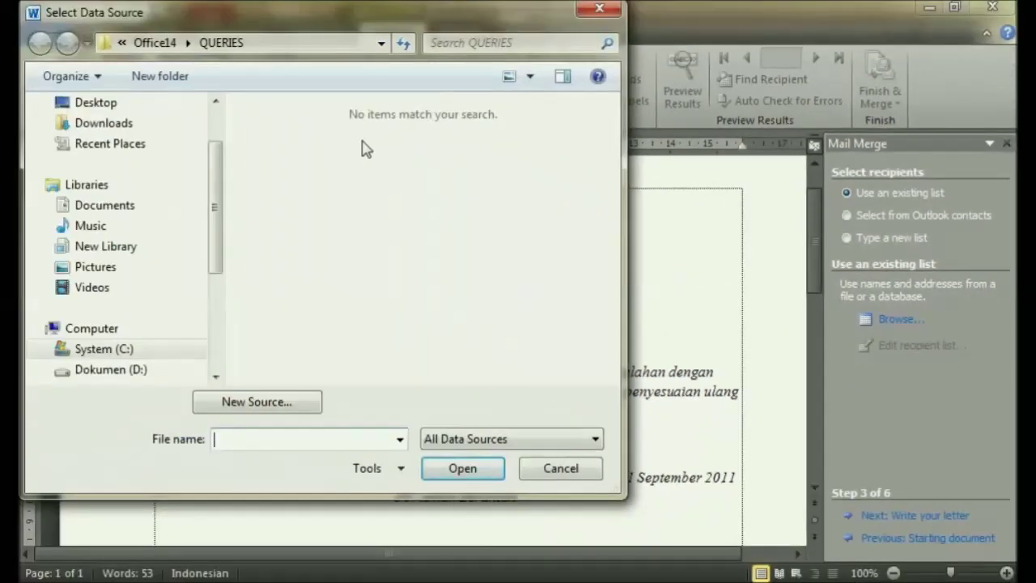
Step: Use Sheet1$ of Desktop\contoh\database.xlsx as the recipient list, keeping every recipient
scroll(220, 134, up, 3)
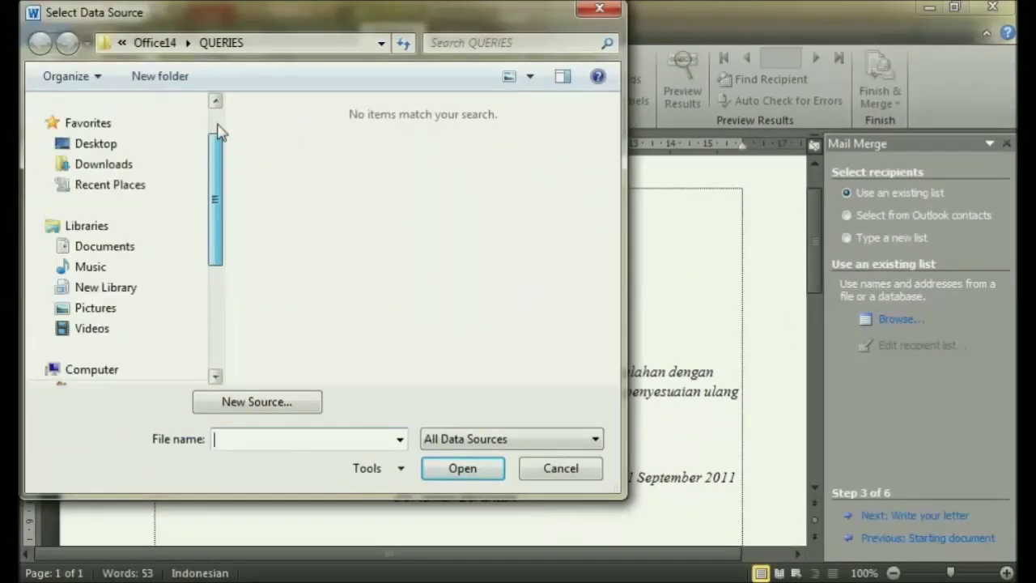
click(98, 178)
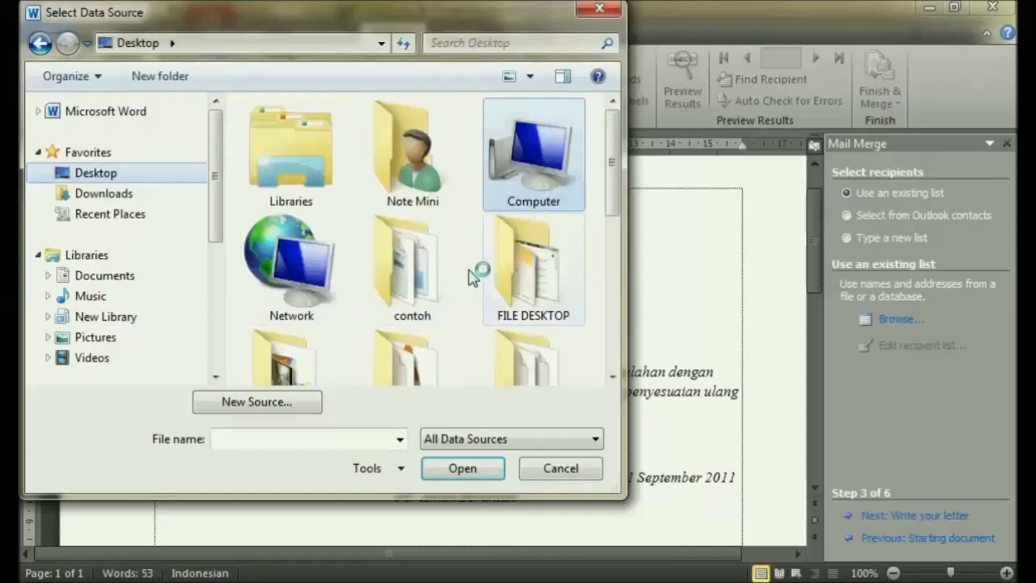
double_click(420, 279)
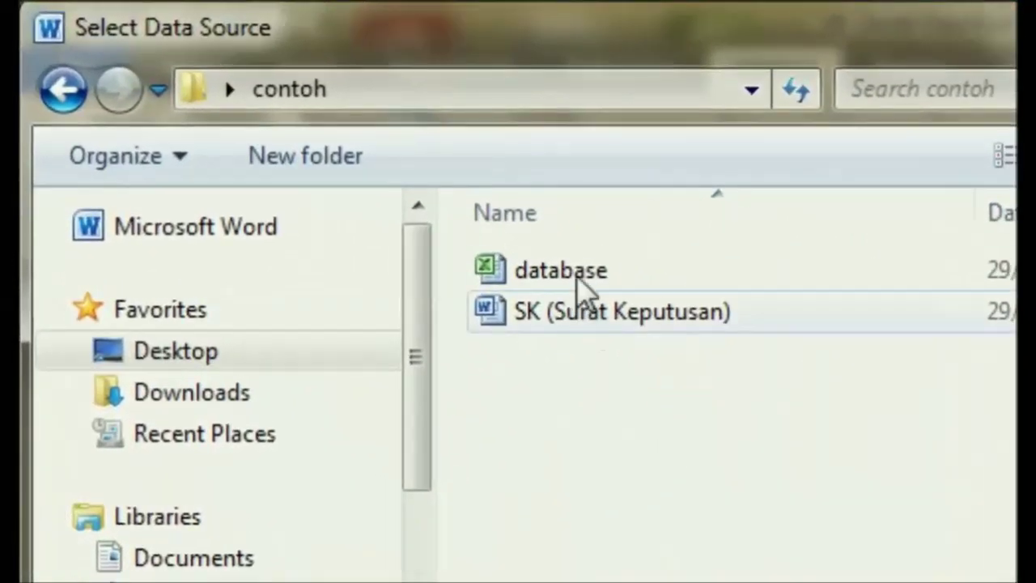
click(446, 208)
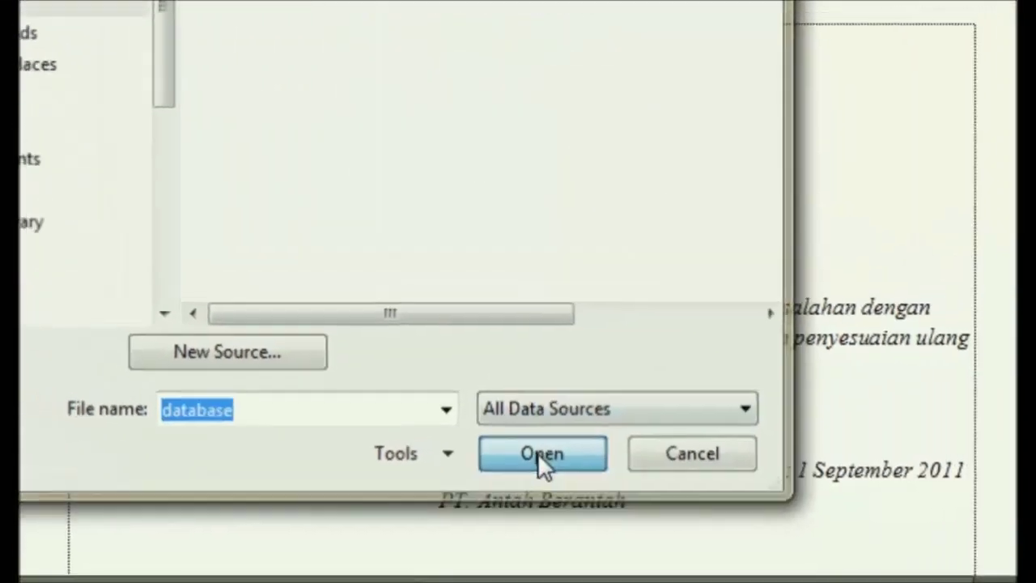
click(541, 454)
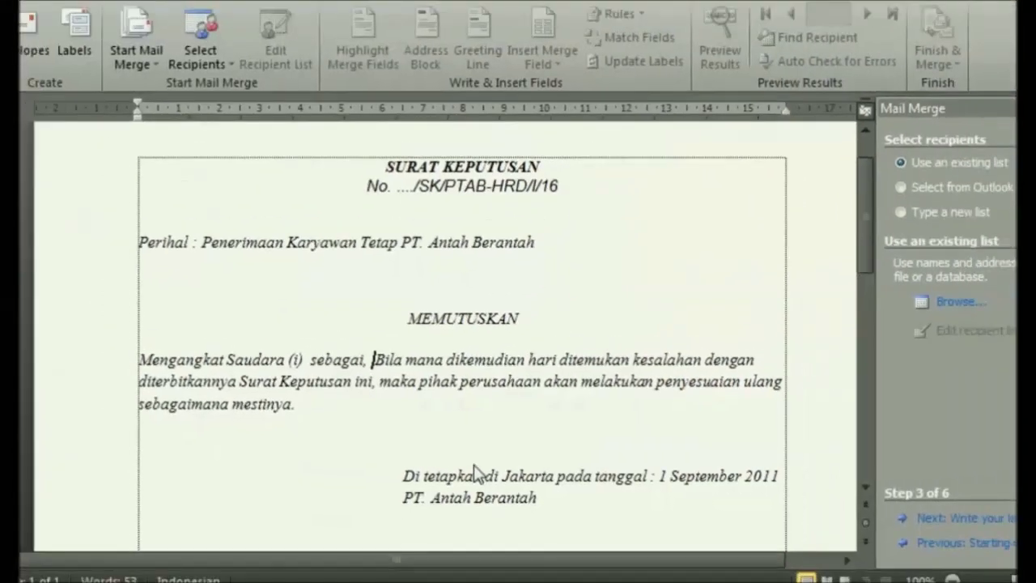
drag(402, 259, 571, 194)
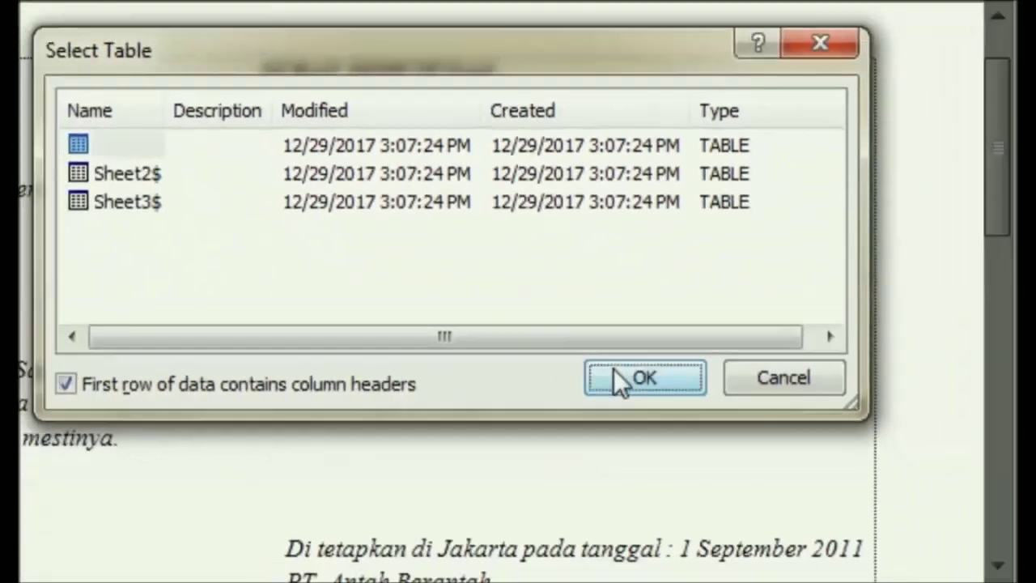
click(594, 375)
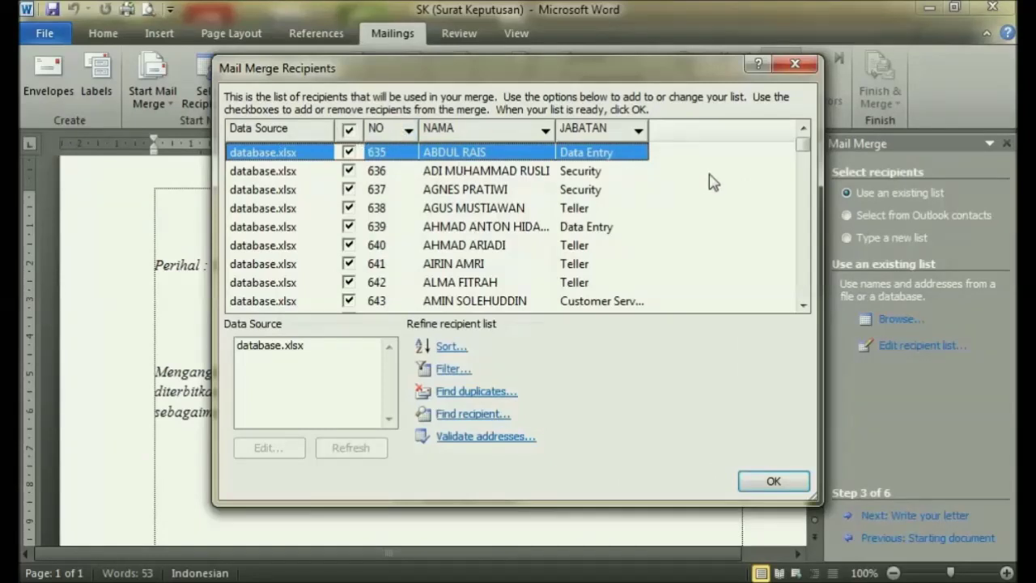
scroll(809, 164, down, 1)
drag(809, 164, 807, 243)
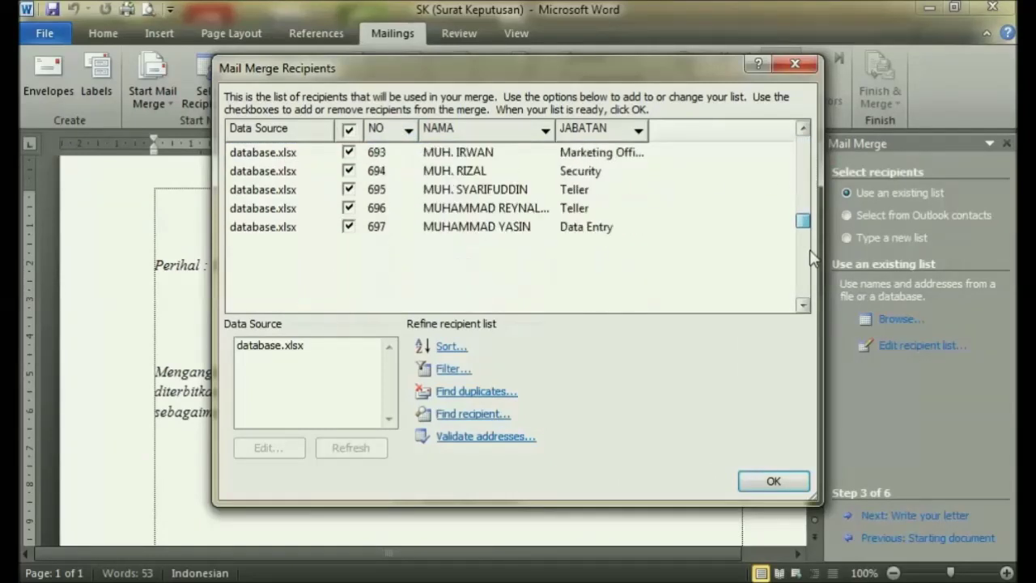
drag(808, 242, 806, 146)
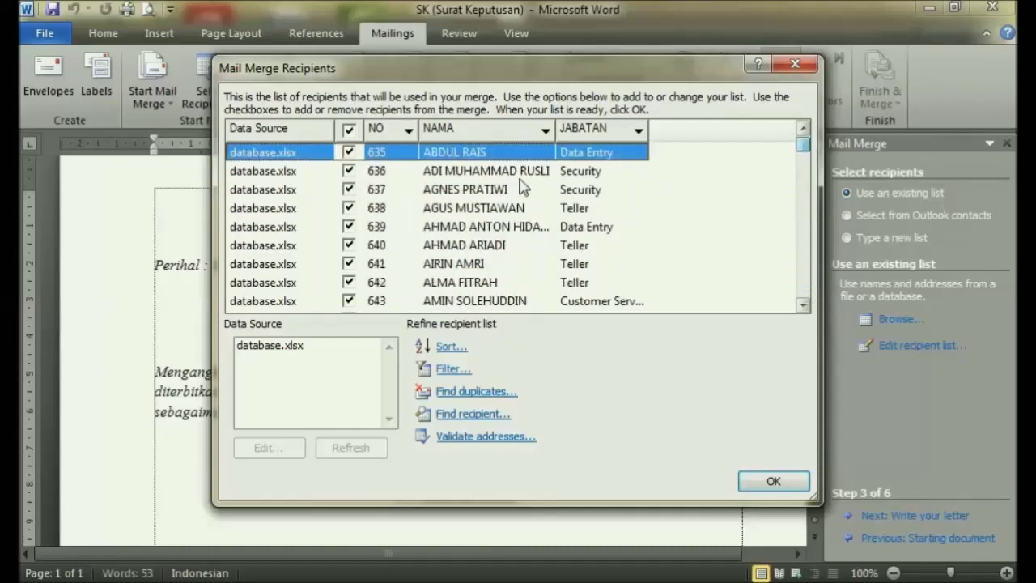
click(791, 483)
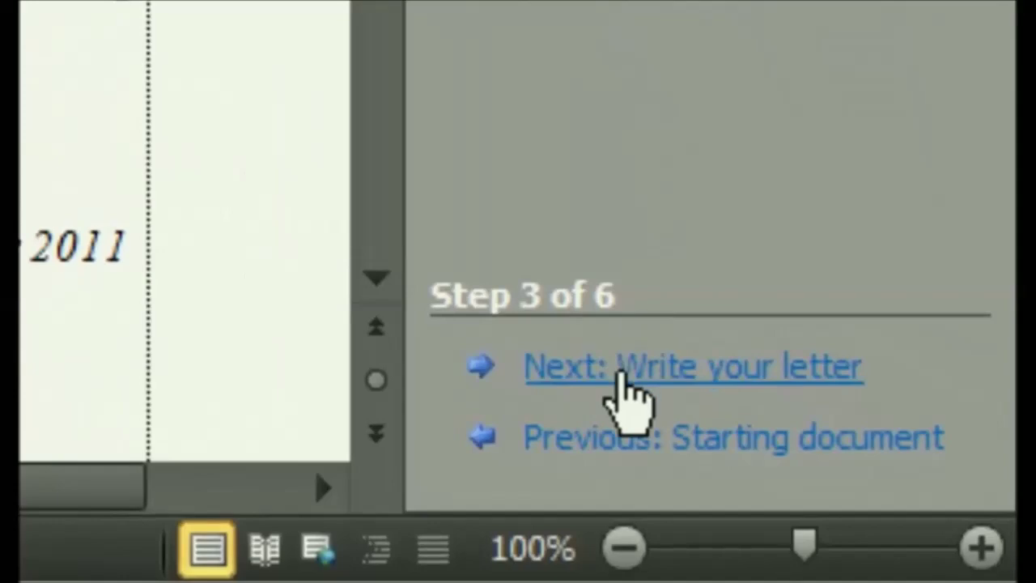
Step: On the Write your letter step, swap the dots after 'No.' for the «NO» merge field
click(622, 374)
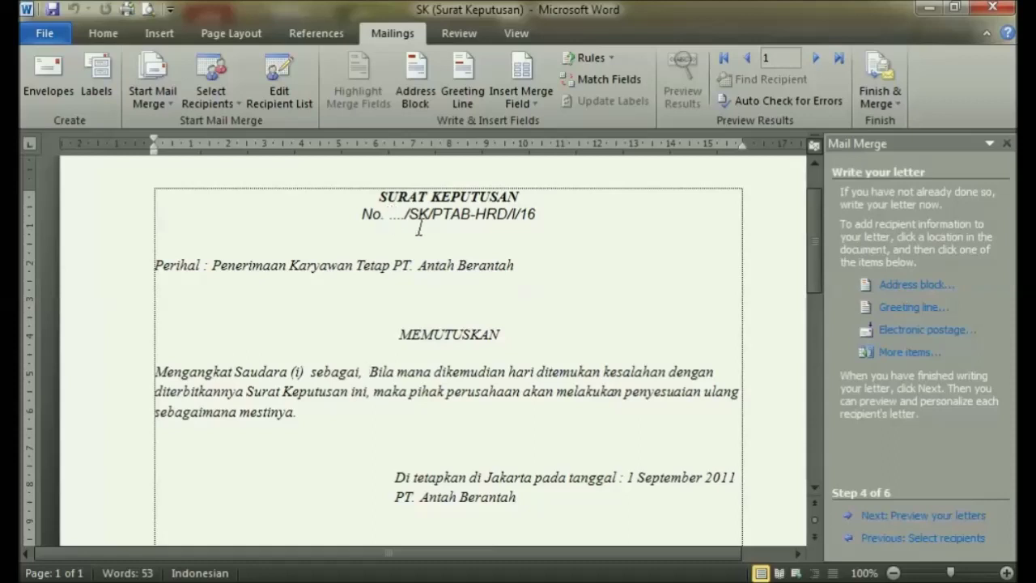
key(BackSpace)
key(BackSpace)
key(BackSpace)
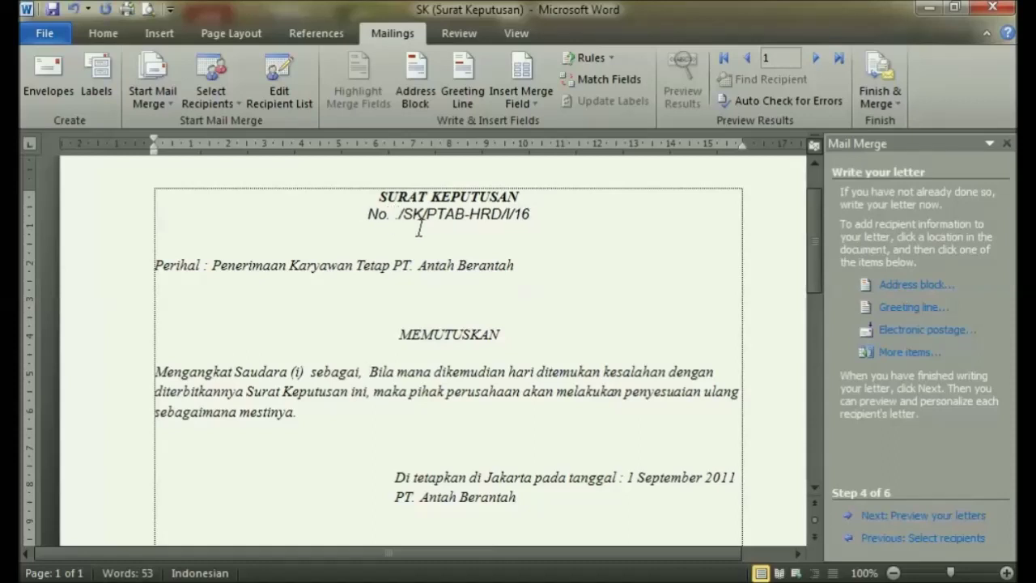
key(Delete)
key(Delete)
key(BackSpace)
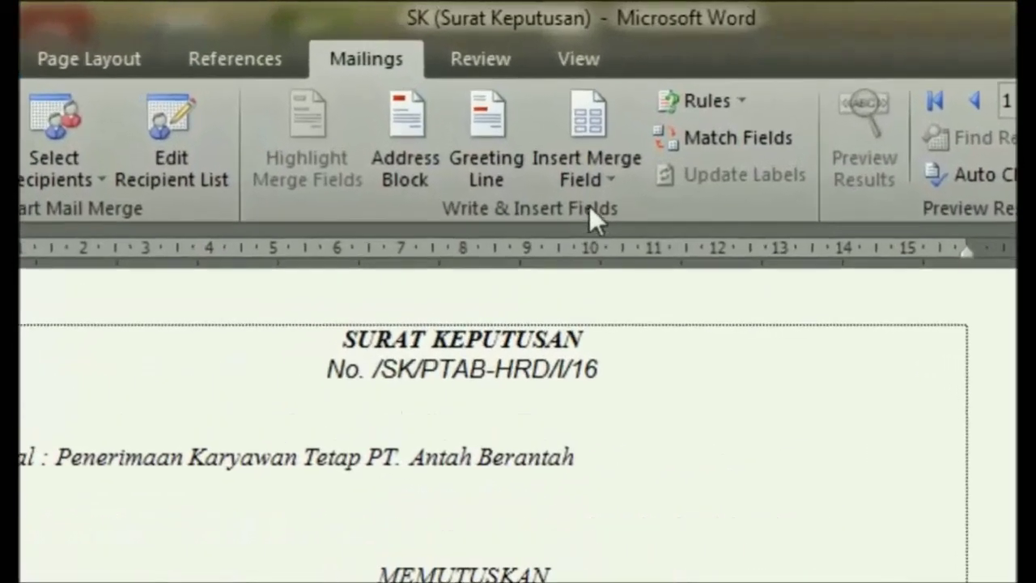
click(530, 104)
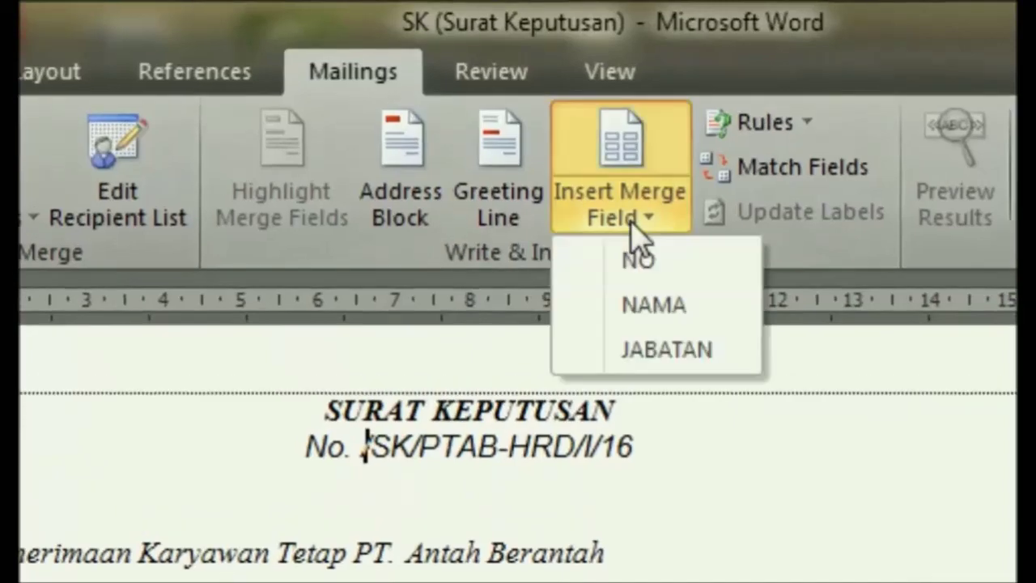
click(647, 263)
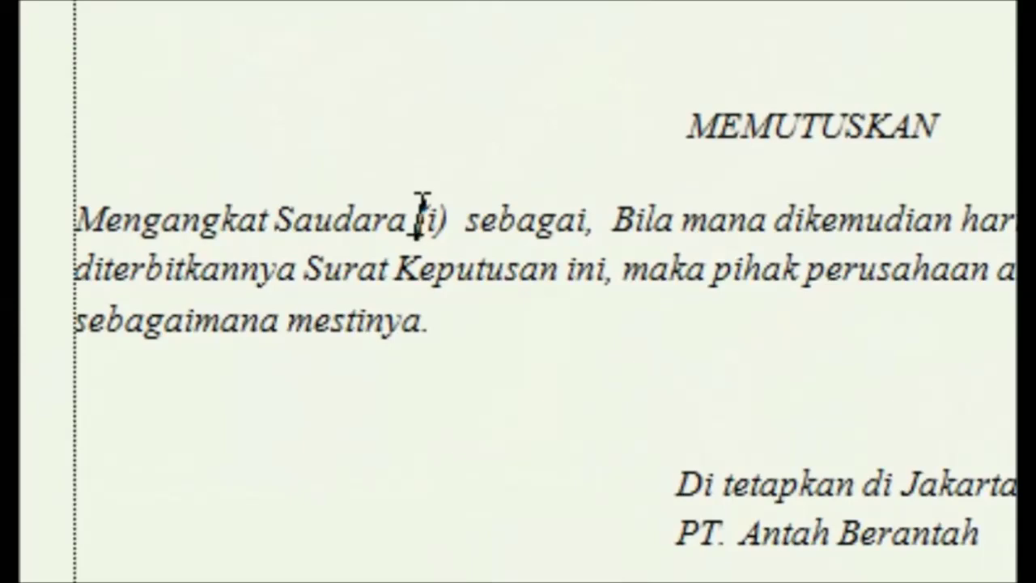
click(460, 220)
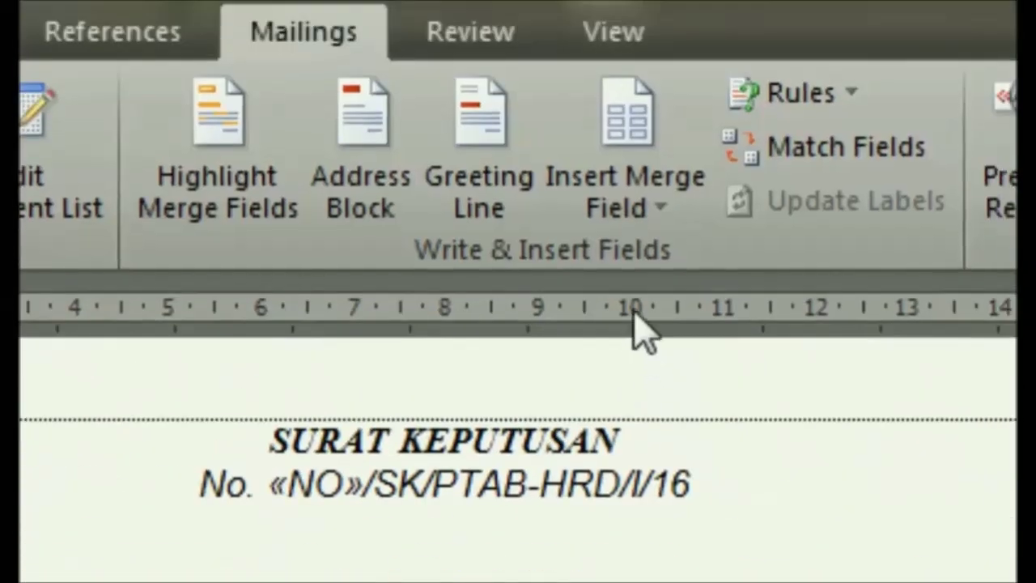
Step: Insert the «NAMA» field after 'Saudara (i)' and remove the extra space before 'sebagai'
click(657, 212)
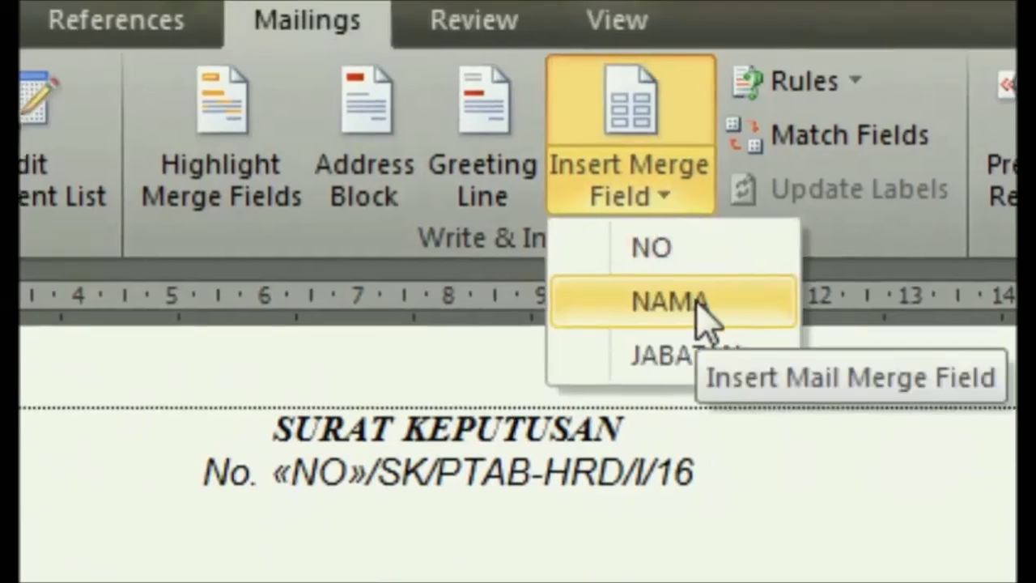
click(694, 320)
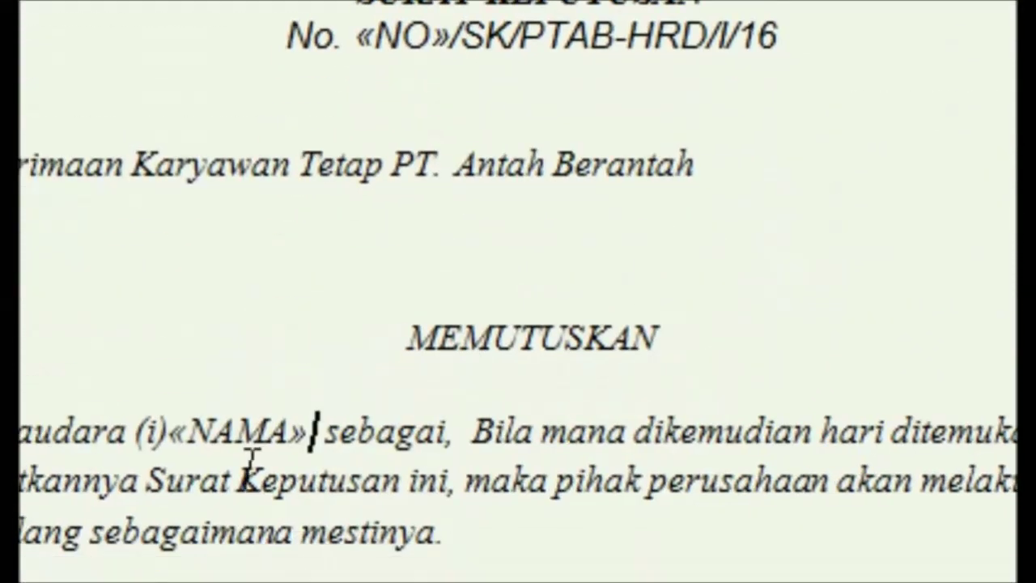
click(177, 429)
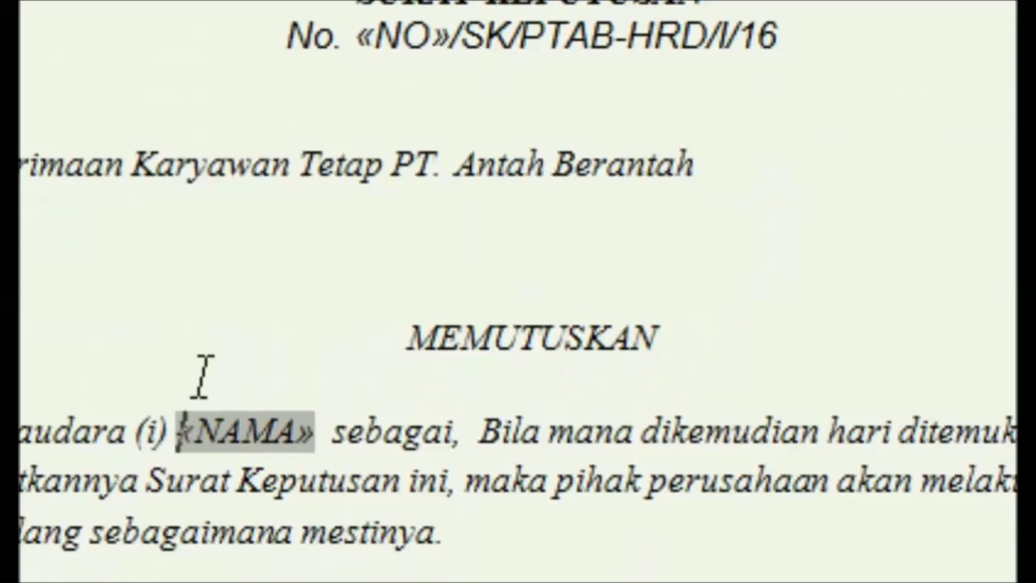
click(329, 426)
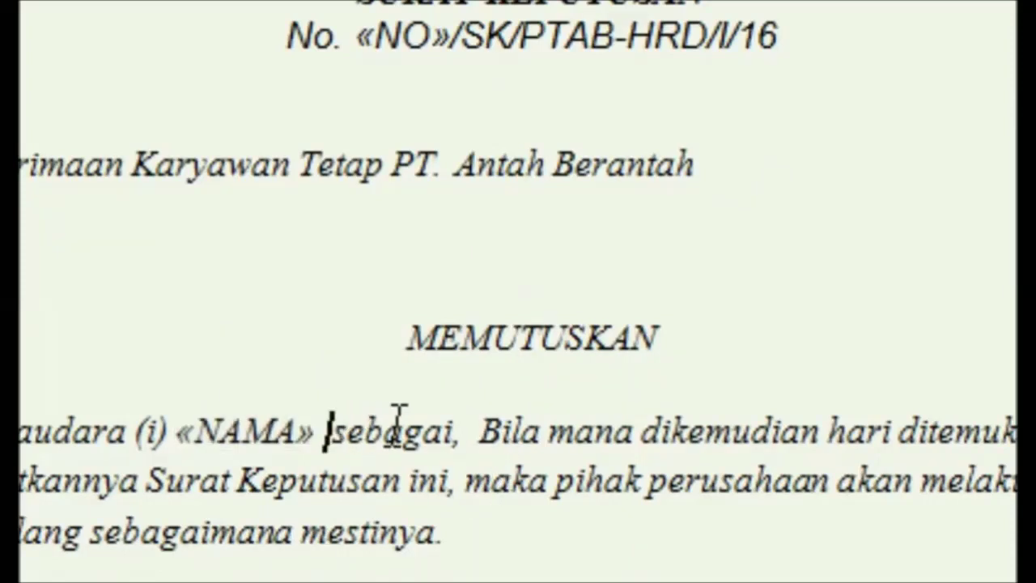
key(BackSpace)
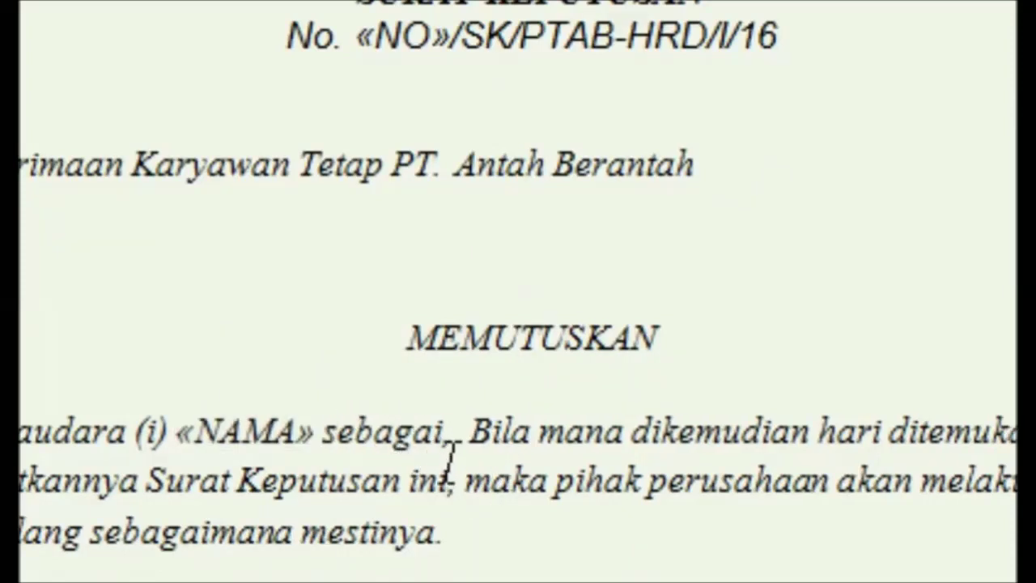
Step: Insert the «JABATAN» merge field after 'sebagai,' in the decision sentence
click(463, 433)
key(Left)
key(Left)
key(Left)
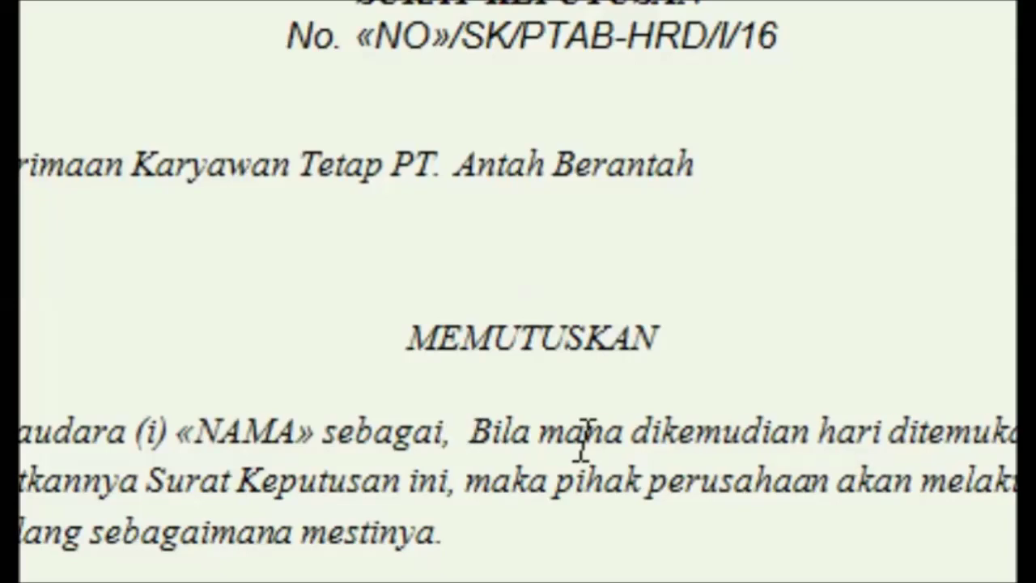
key(Delete)
key(Delete)
key(ctrl+z)
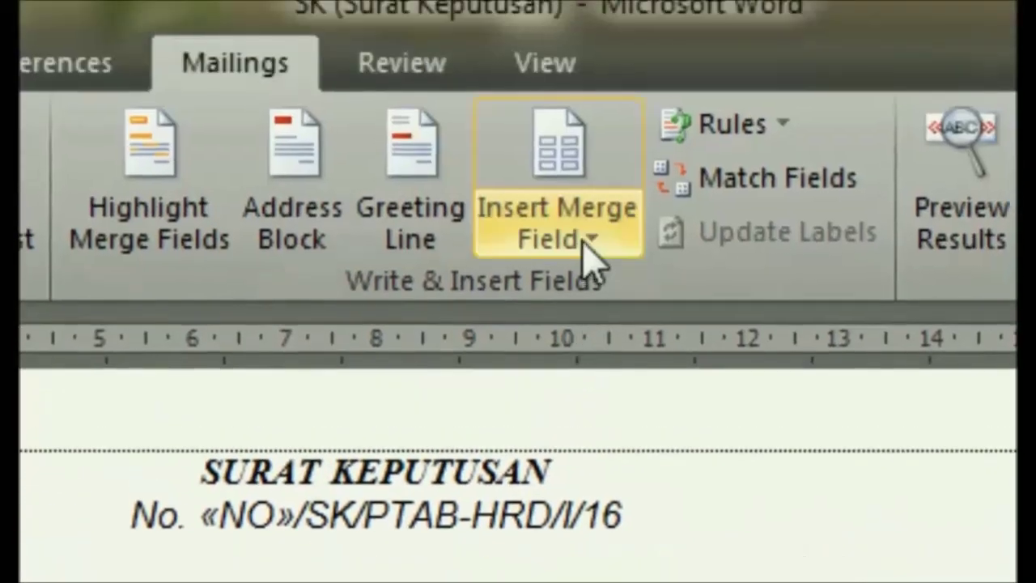
click(615, 17)
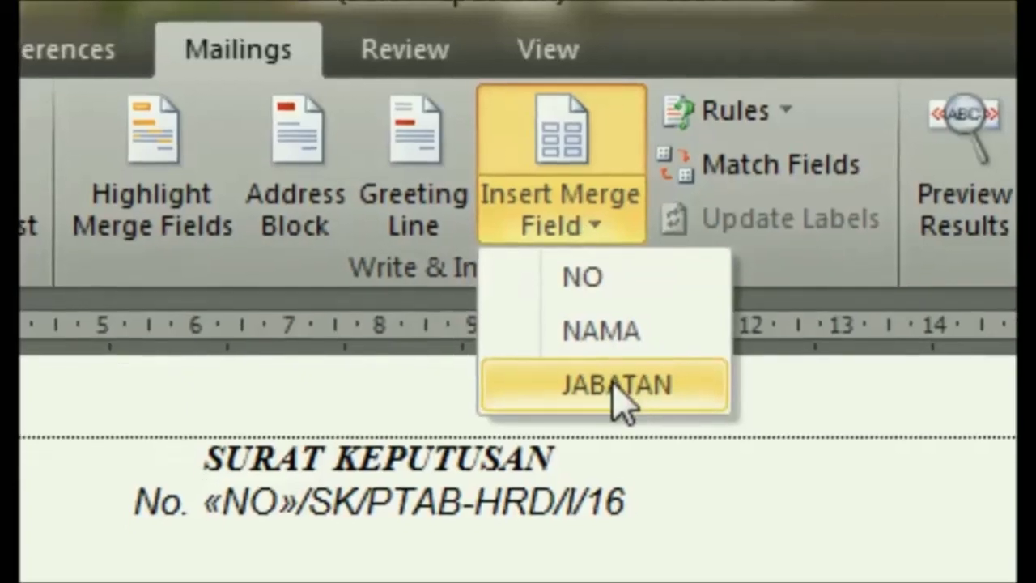
click(613, 386)
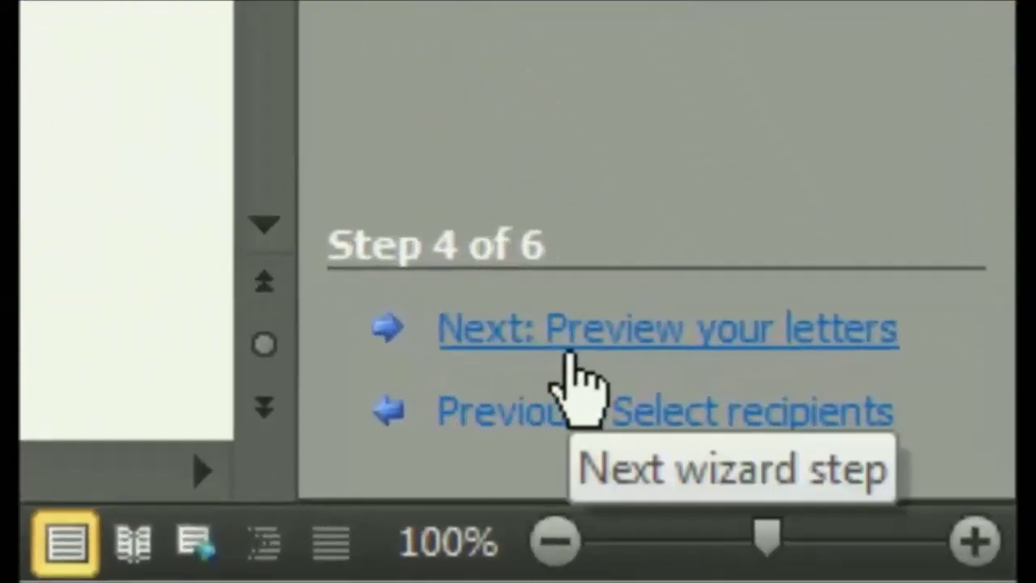
Step: Preview the merged letters, showing letter number 635, and dismiss the colour-scheme warning
click(607, 340)
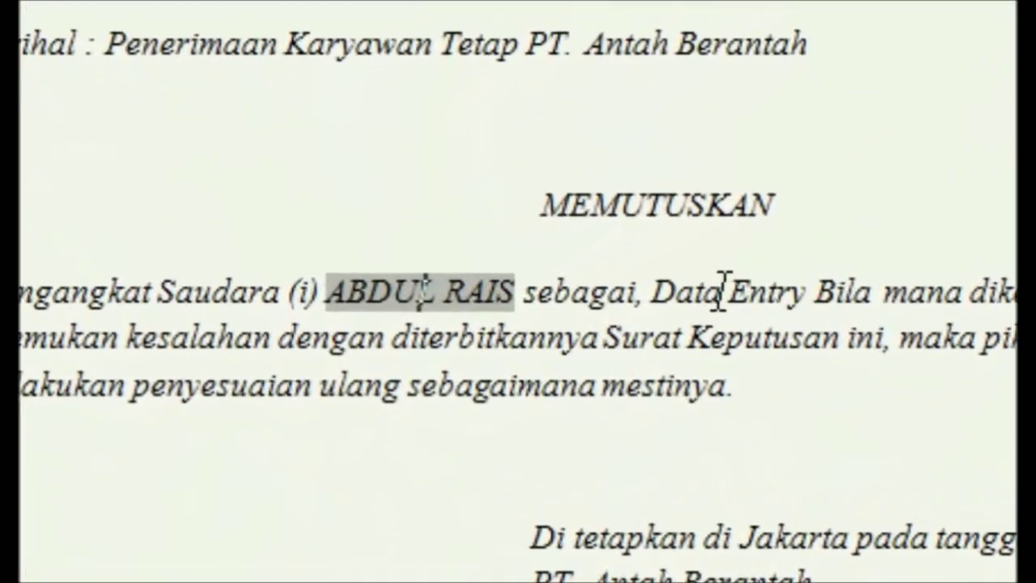
click(478, 371)
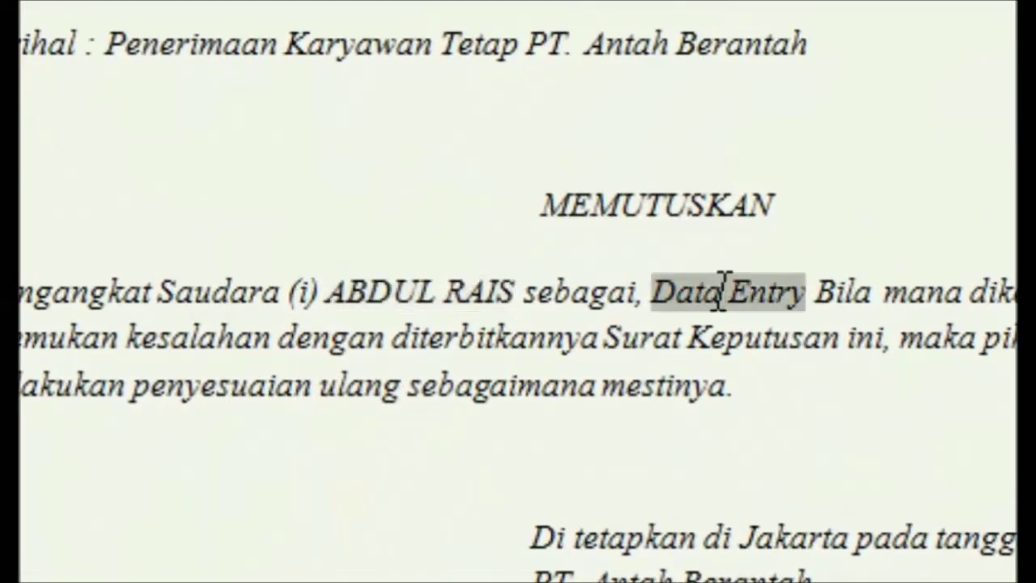
click(462, 87)
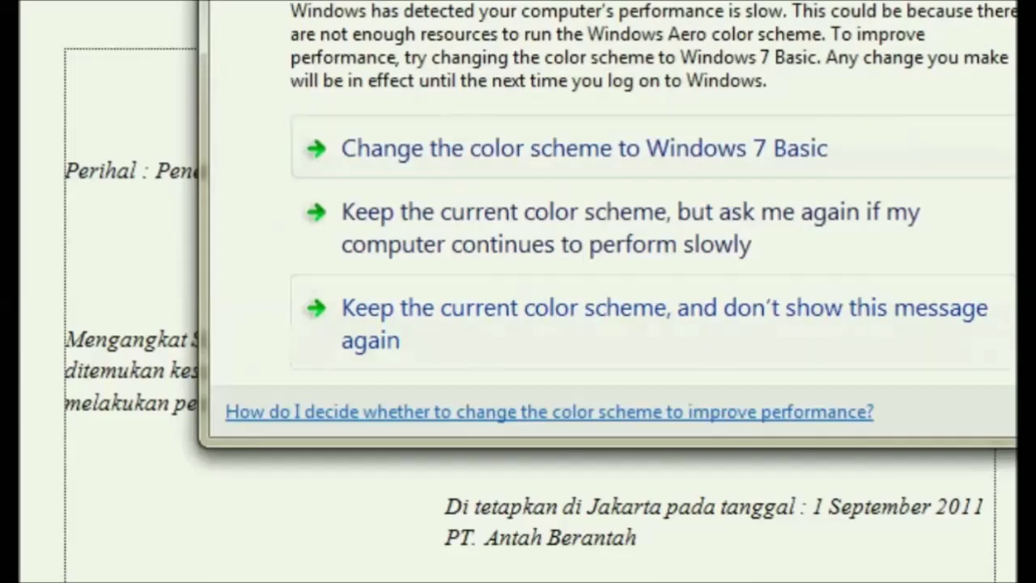
click(320, 338)
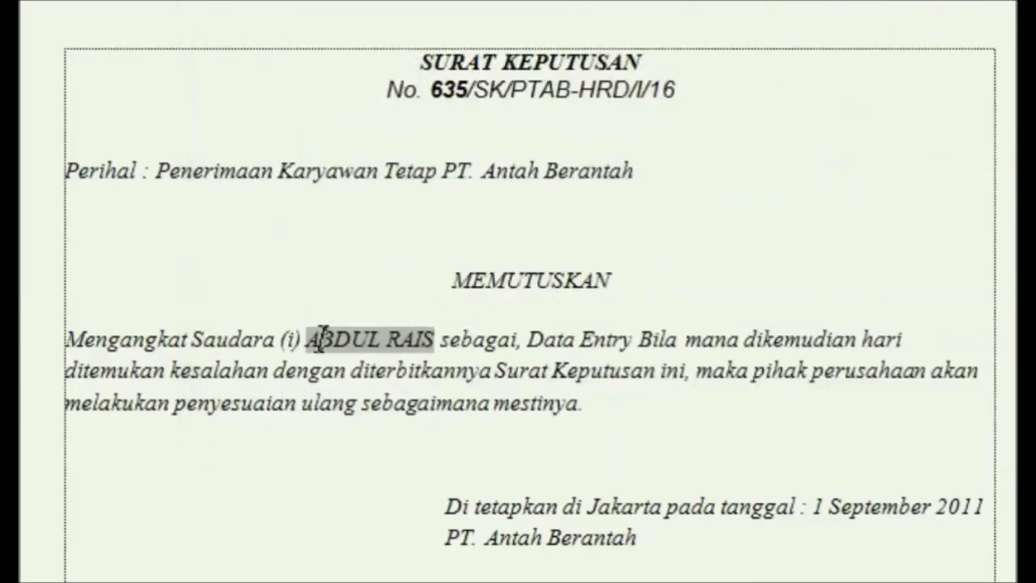
Step: Bold the recipient's merged name and the Data Entry job title
drag(316, 336, 434, 344)
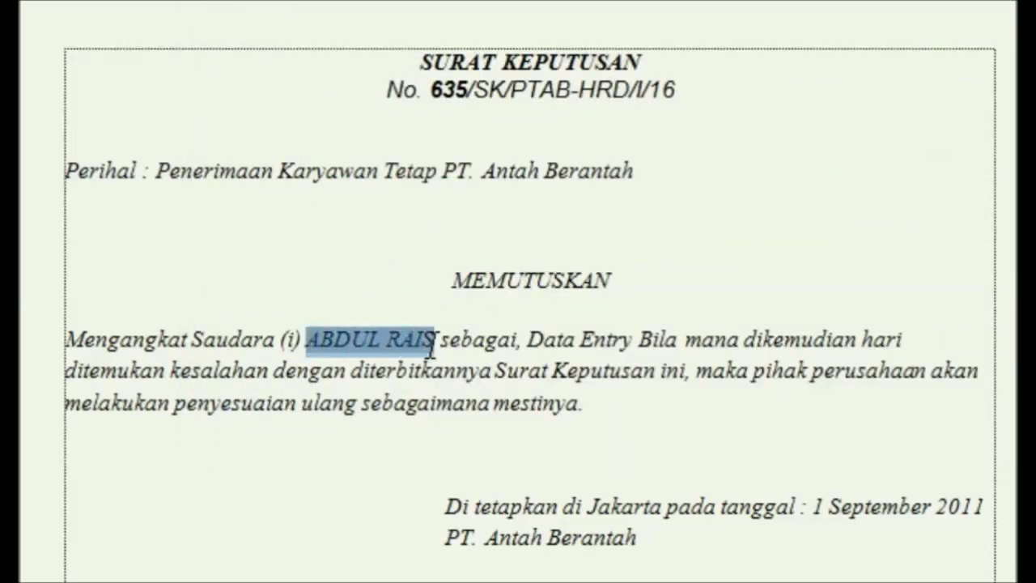
key(ctrl+b)
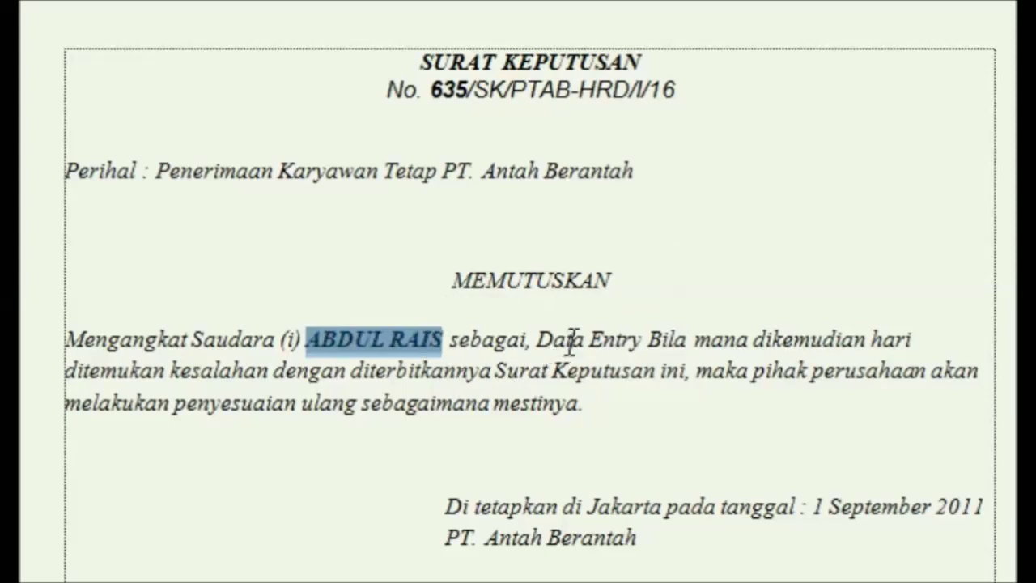
mouse_move(641, 340)
mouse_down()
mouse_move(558, 338)
mouse_move(648, 343)
mouse_up()
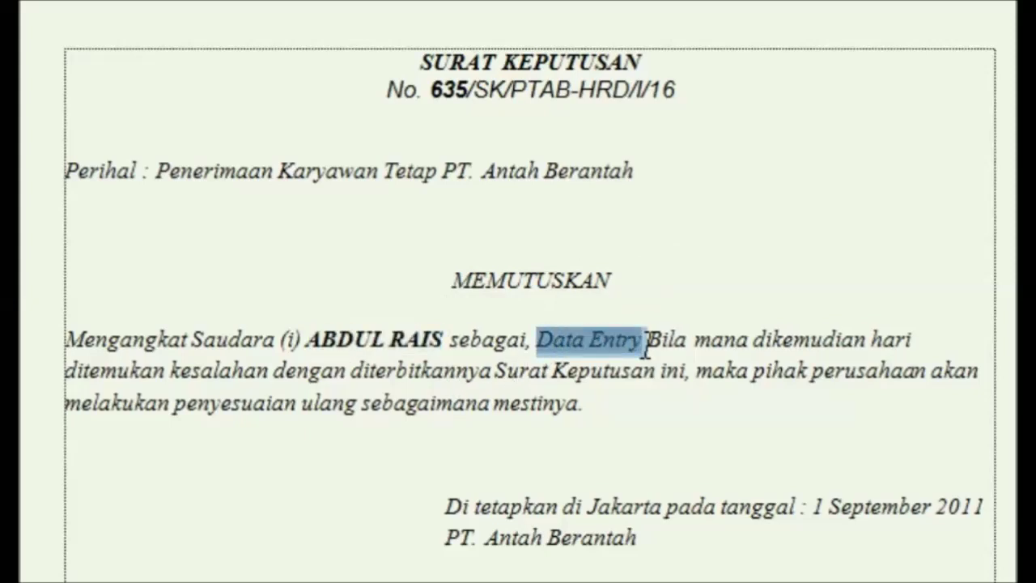
key(ctrl+b)
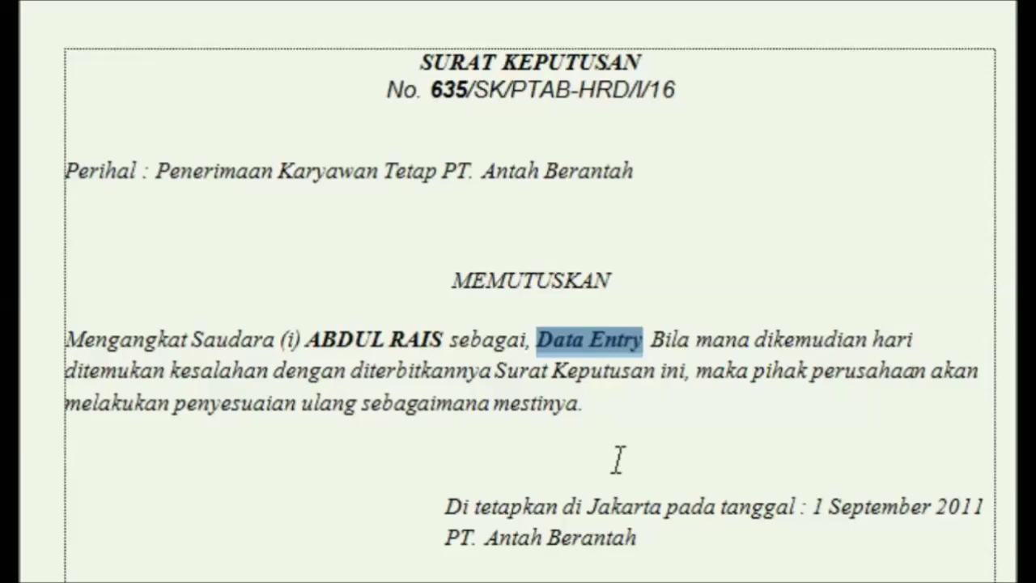
click(676, 280)
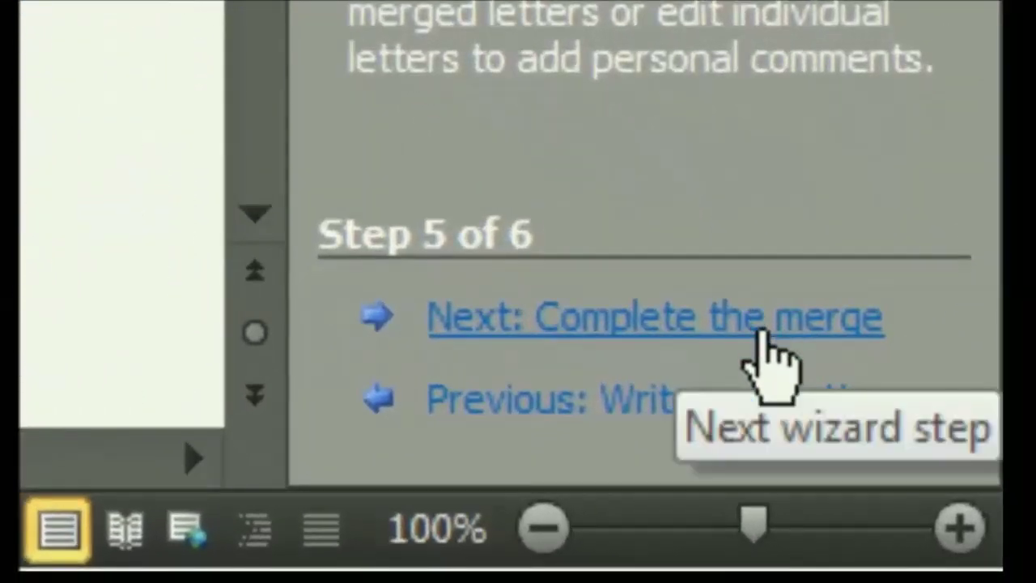
click(761, 331)
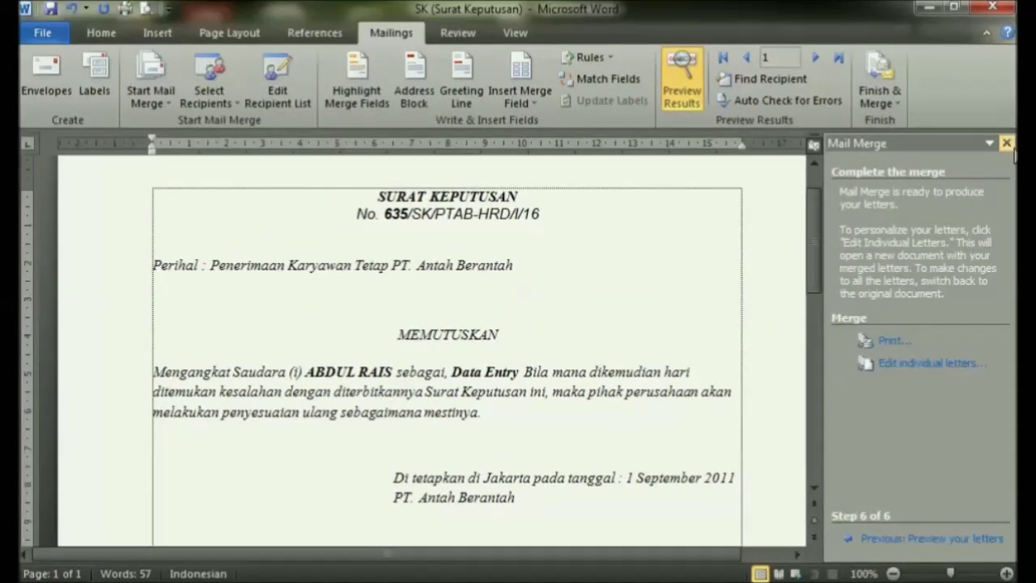
Step: Close the Mail Merge pane and step the preview to record 4: No. 638, Teller
click(1006, 142)
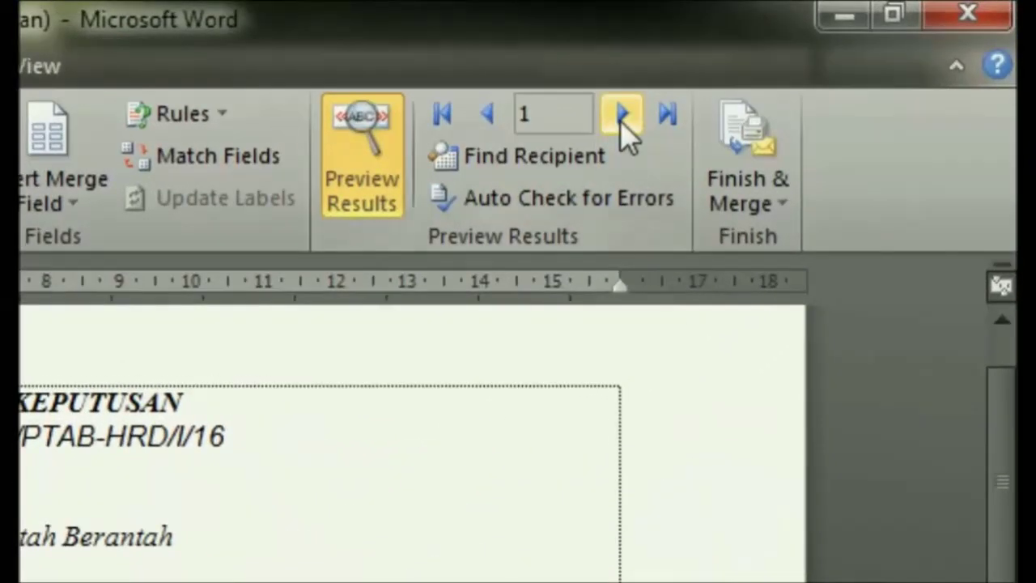
click(621, 122)
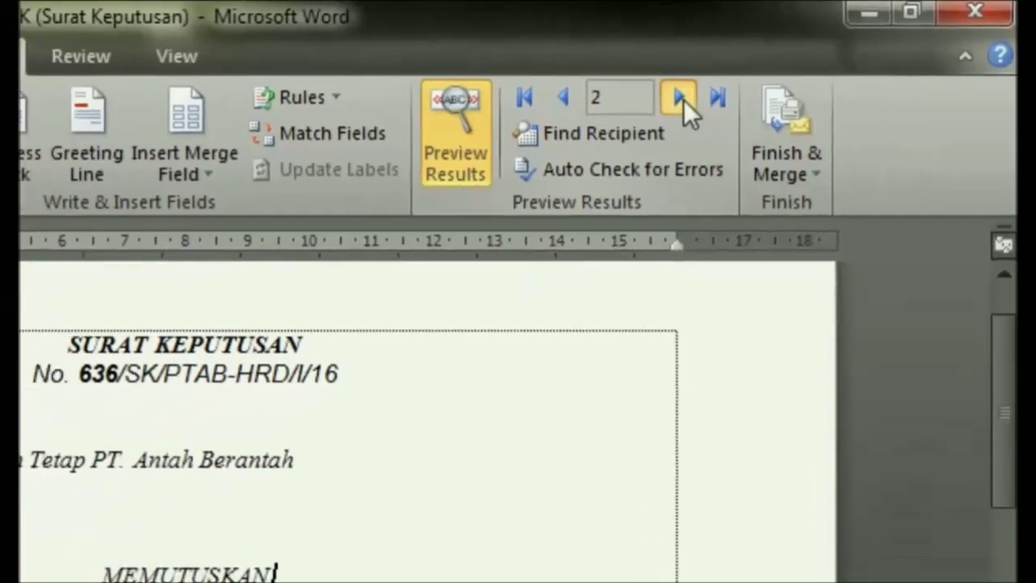
click(759, 76)
click(778, 69)
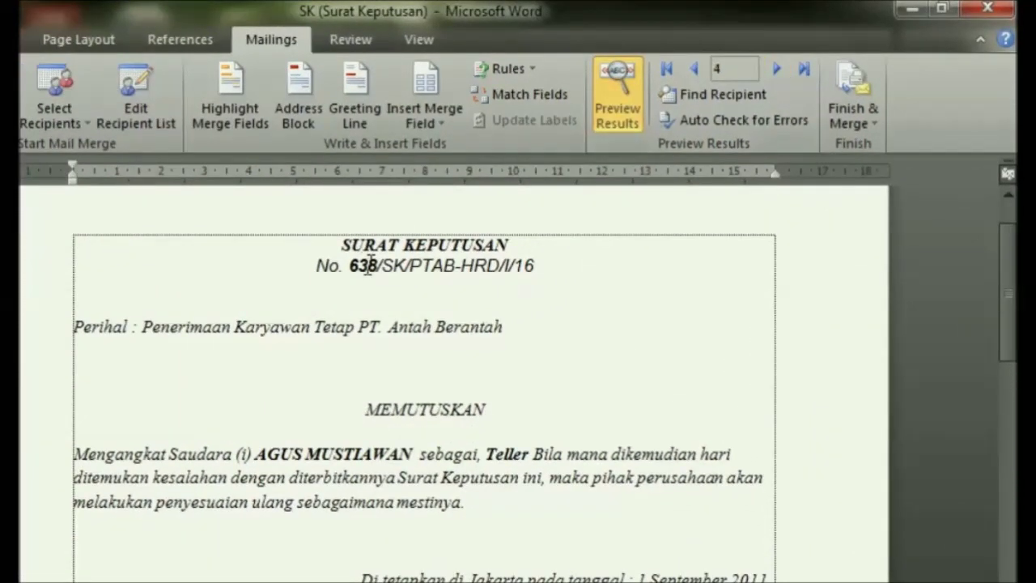
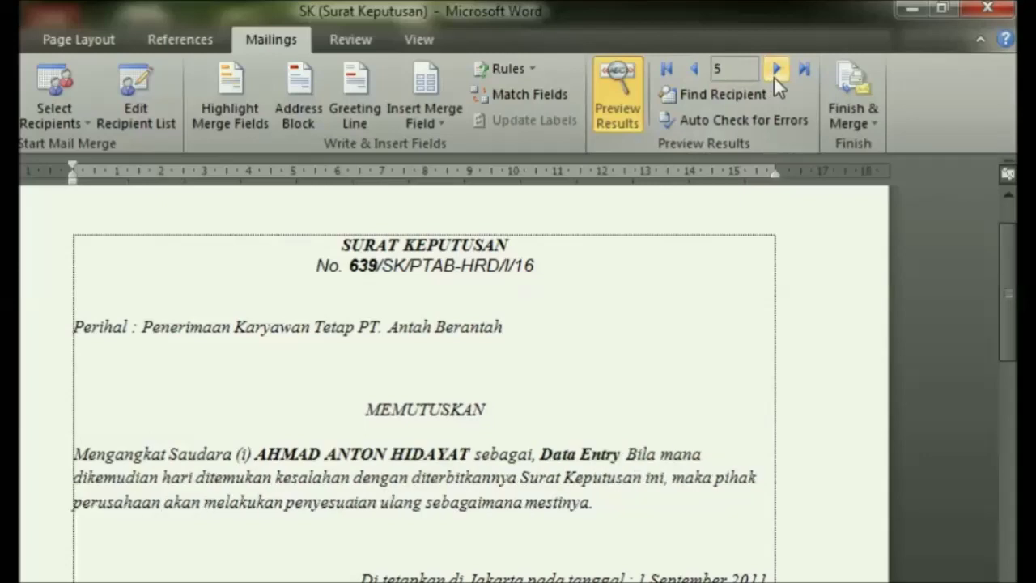
Step: Page the merge preview to the seventh and last recipients, then settle on record 2, No. 636
click(775, 72)
click(773, 73)
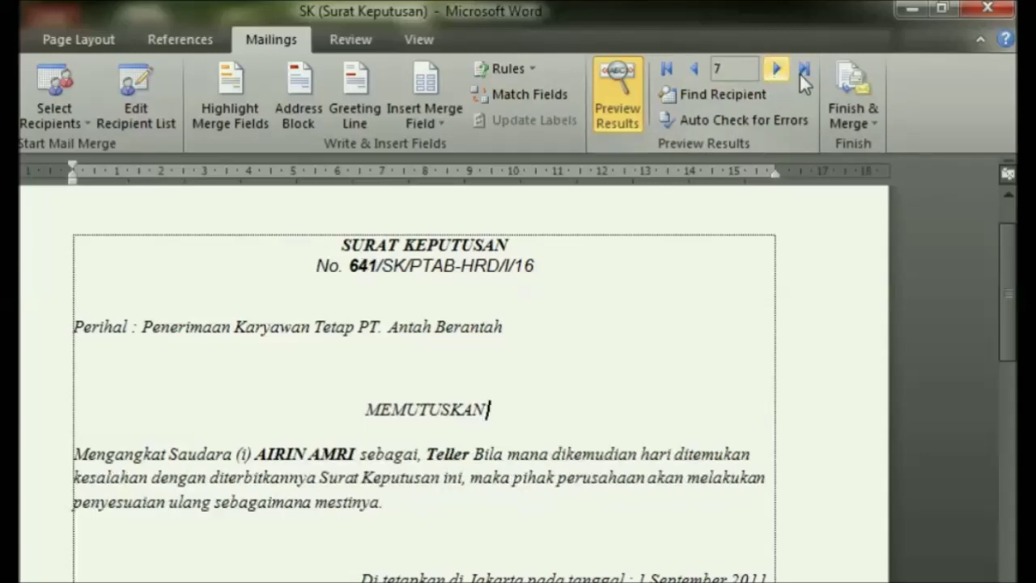
click(800, 71)
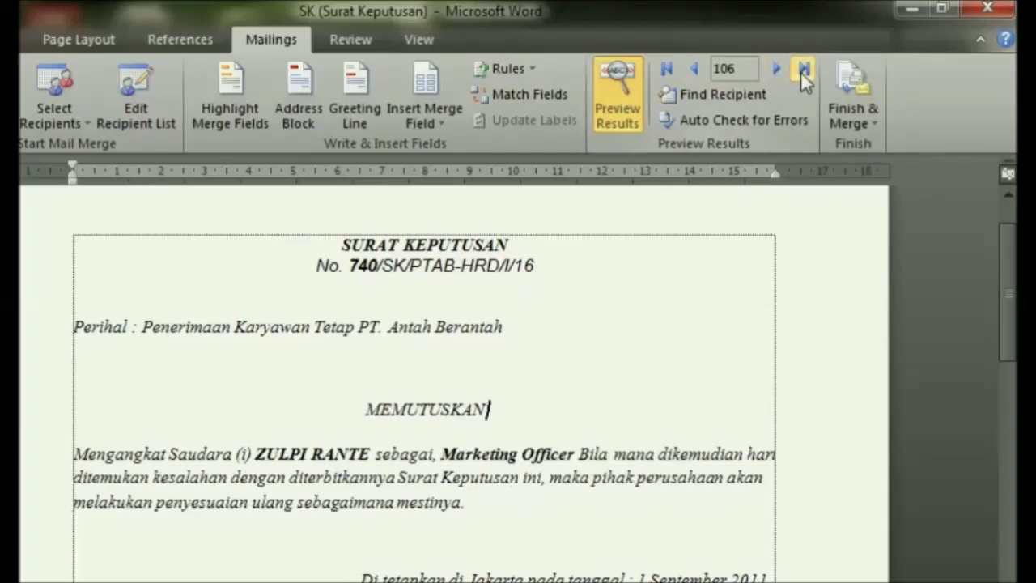
click(670, 71)
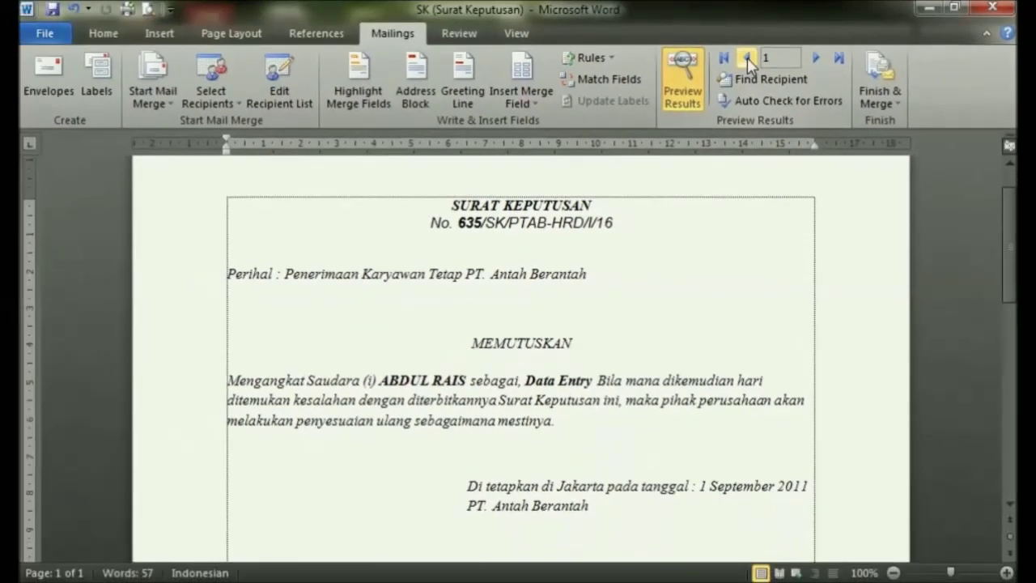
click(817, 63)
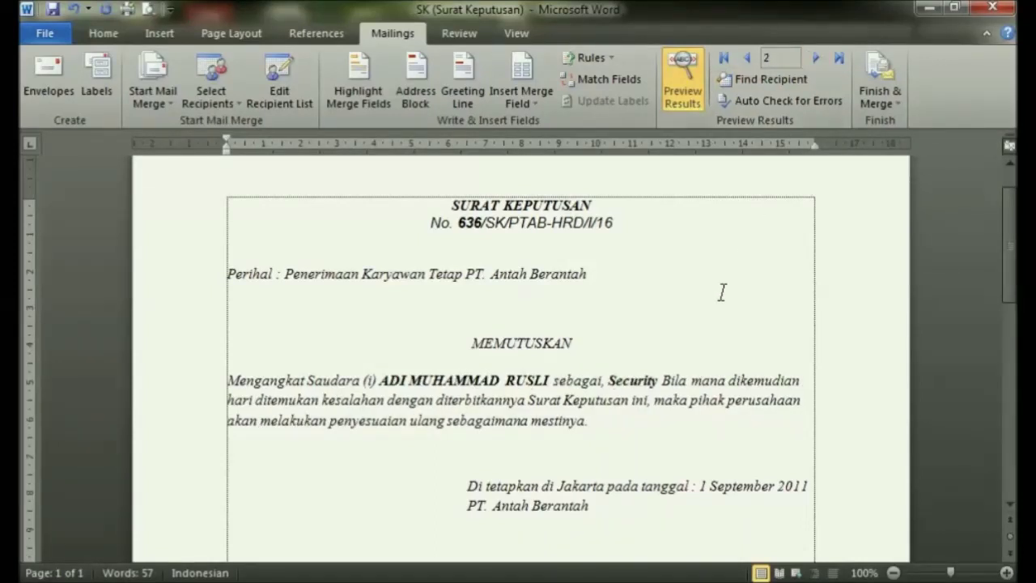